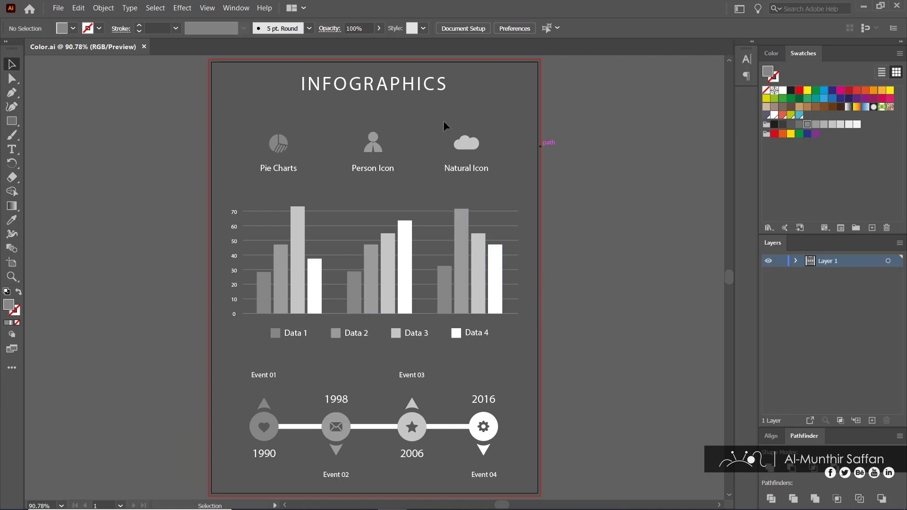
Step: Select the grey person icon group and zoom in on it
click(379, 138)
scroll(379, 138, up, 5)
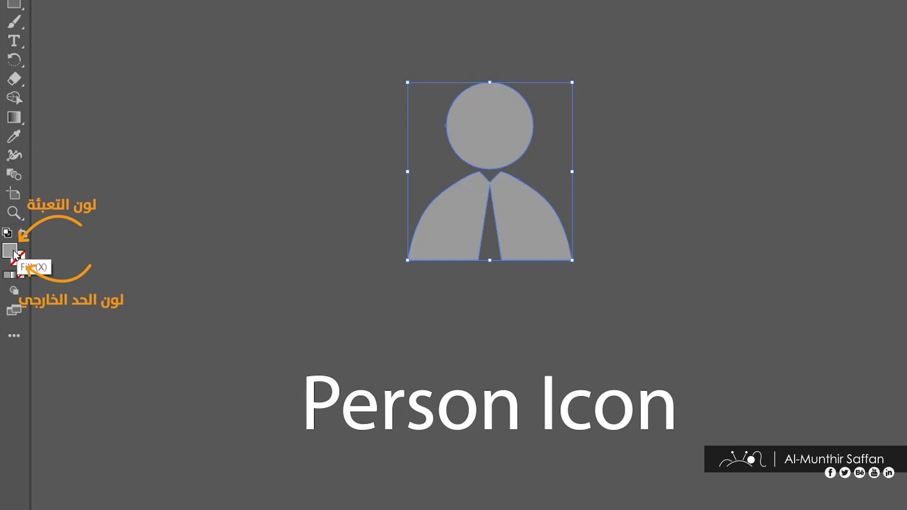
Step: Give the person icon a bright yellow-green B7ED0F fill
double_click(12, 254)
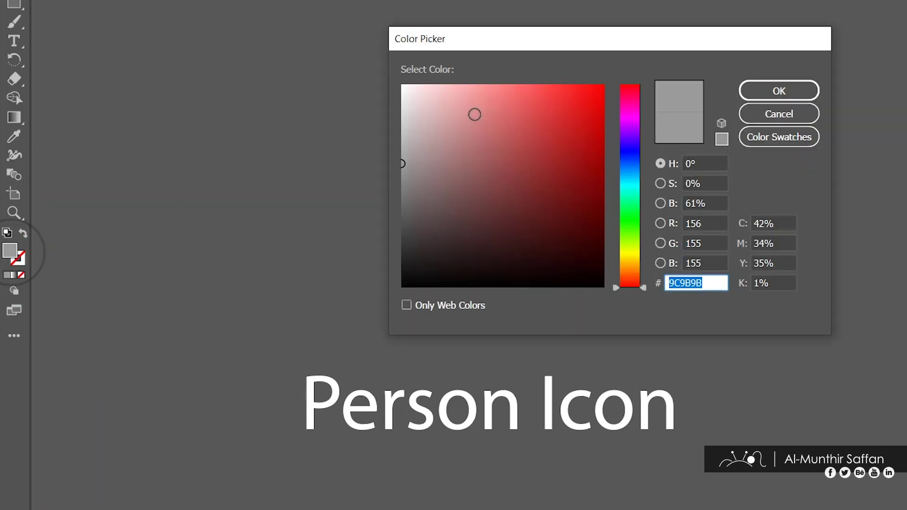
drag(524, 47, 622, 10)
click(660, 55)
drag(660, 55, 662, 101)
click(728, 206)
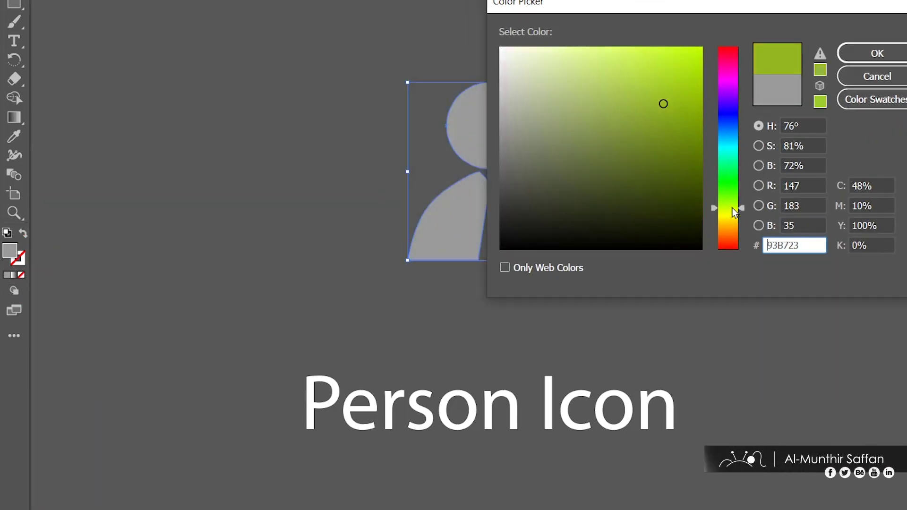
click(690, 60)
click(874, 53)
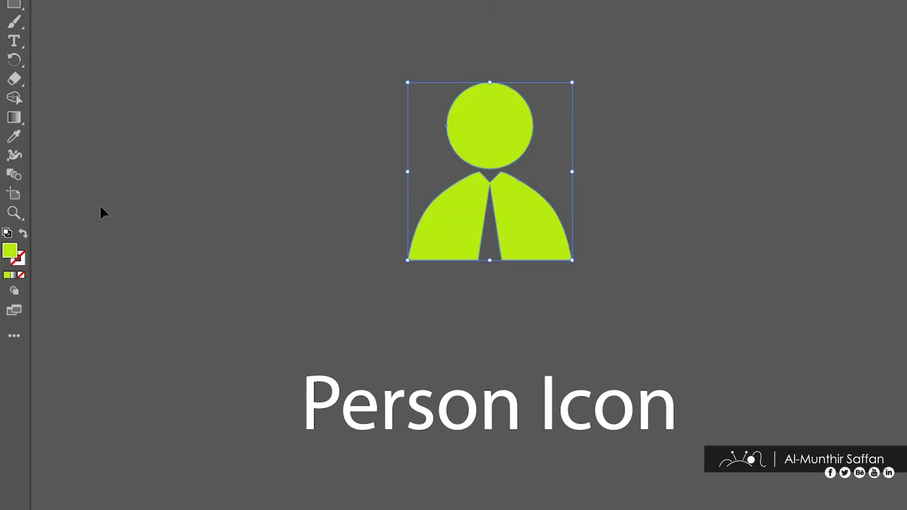
Step: Give the person icon a dark blue outline
double_click(21, 261)
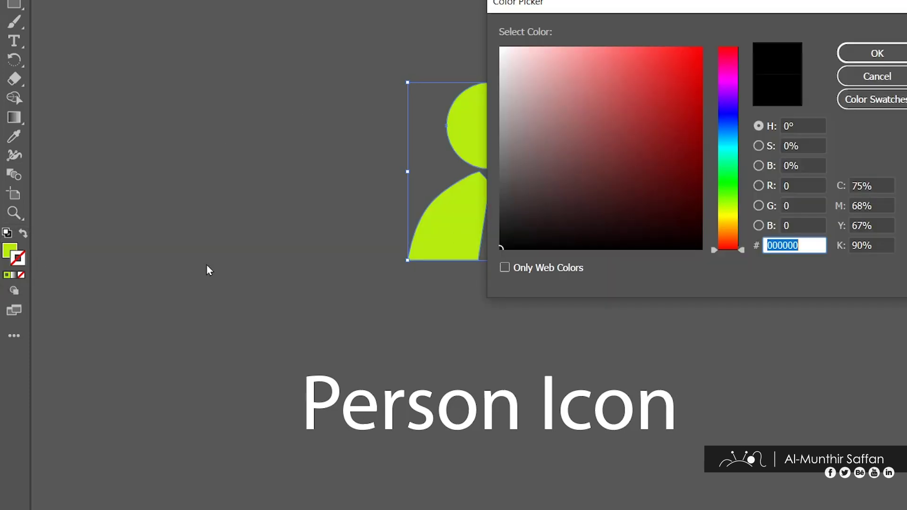
click(730, 109)
click(697, 192)
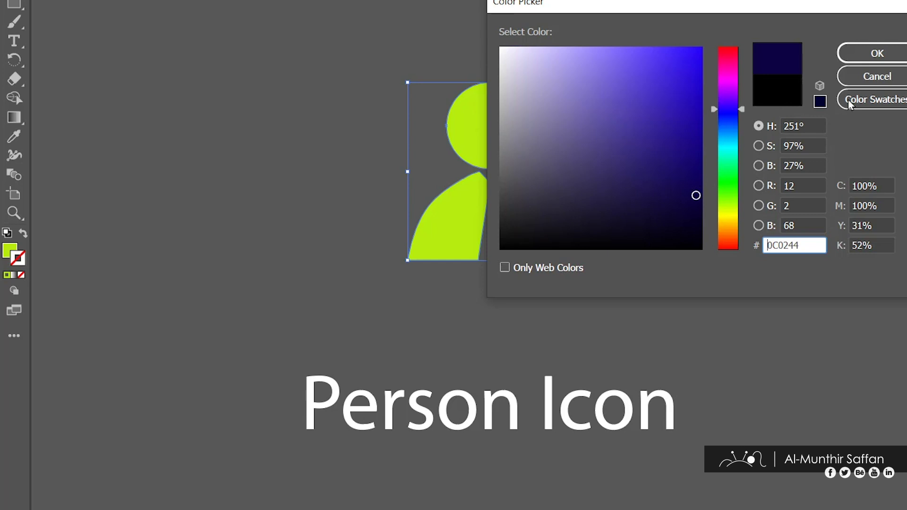
click(876, 53)
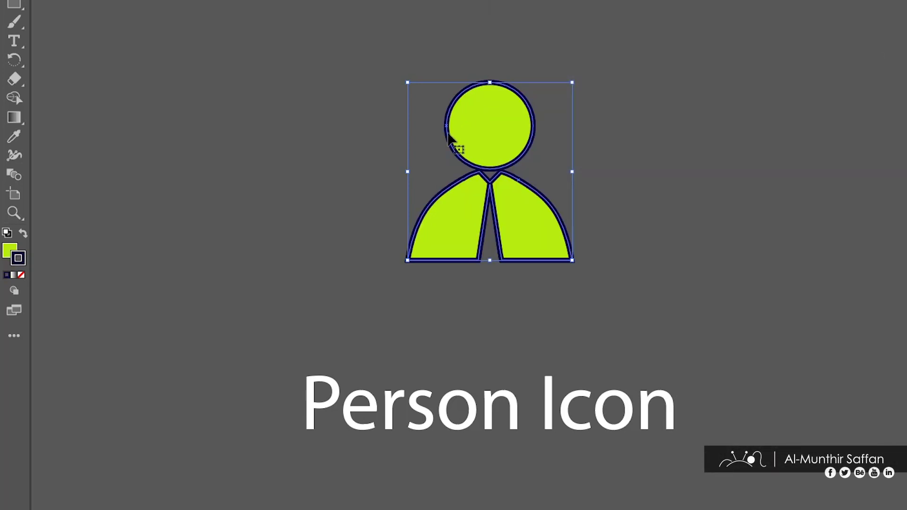
Step: Swap fill and outline twice, then set both outline and fill to None
click(23, 234)
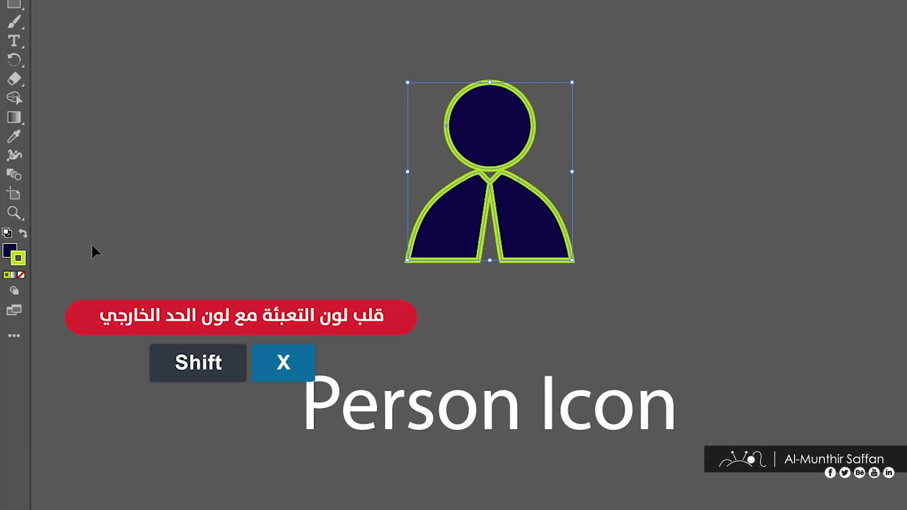
key(shift+x)
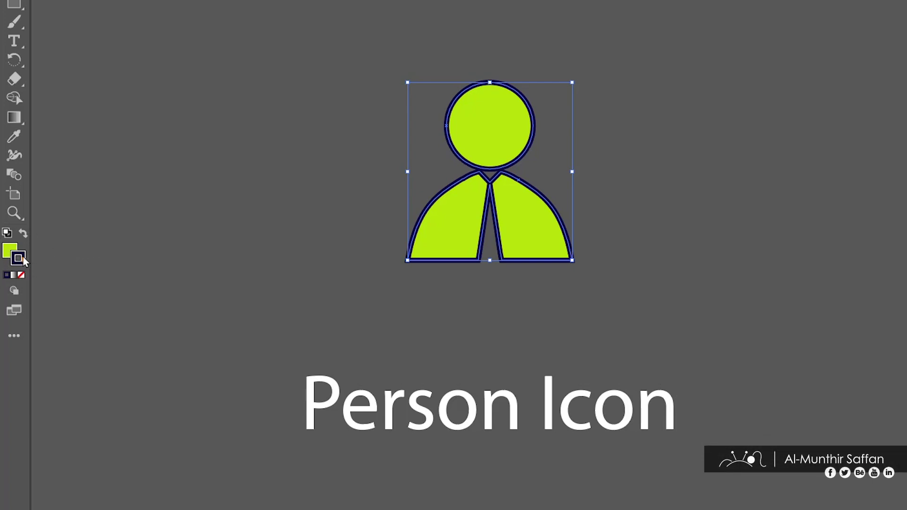
click(21, 275)
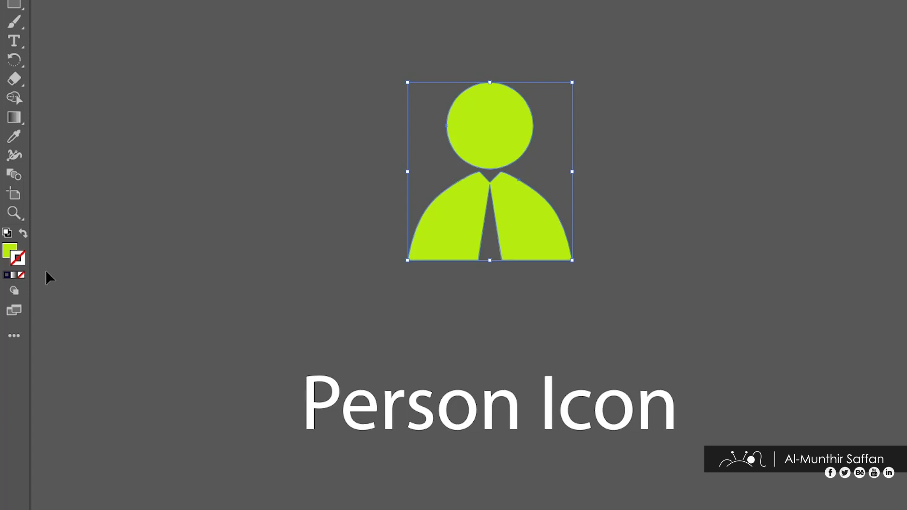
click(11, 250)
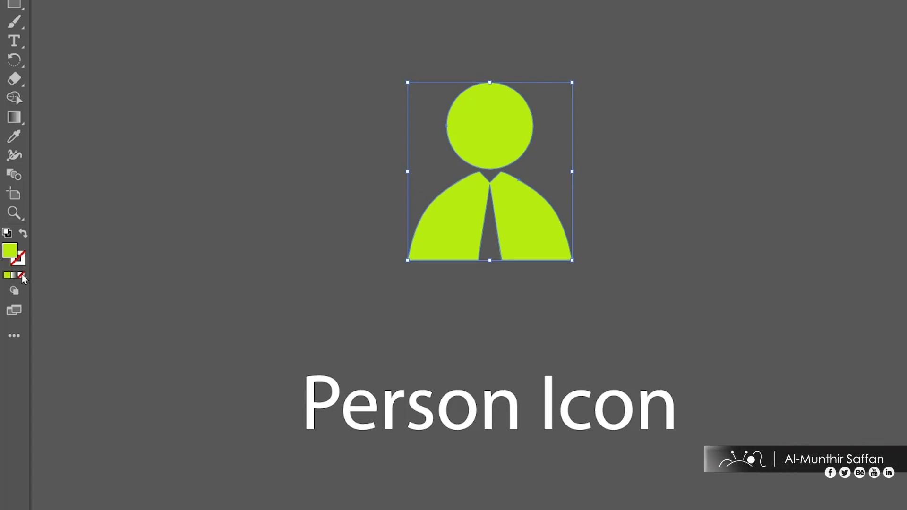
key(slash)
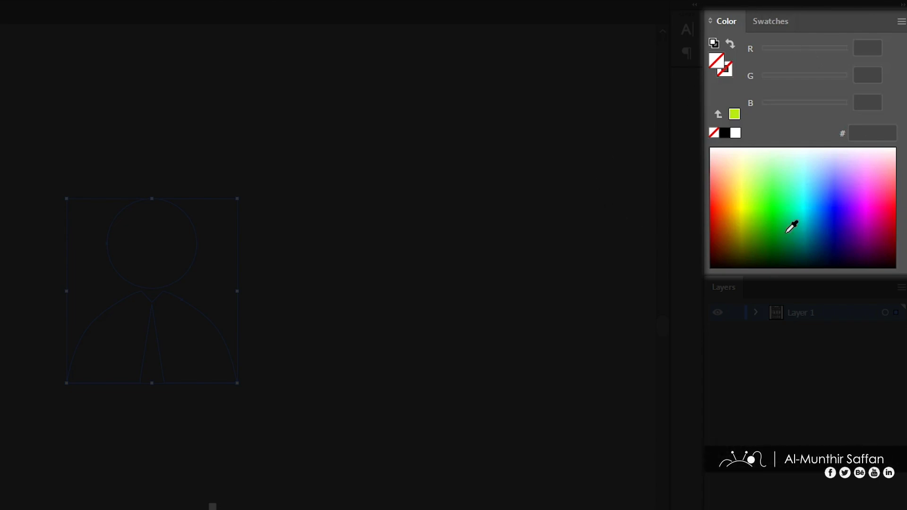
Step: Fill the icon cyan 3EFFF7 and give it a yellow-green CBFF78 outline
click(811, 171)
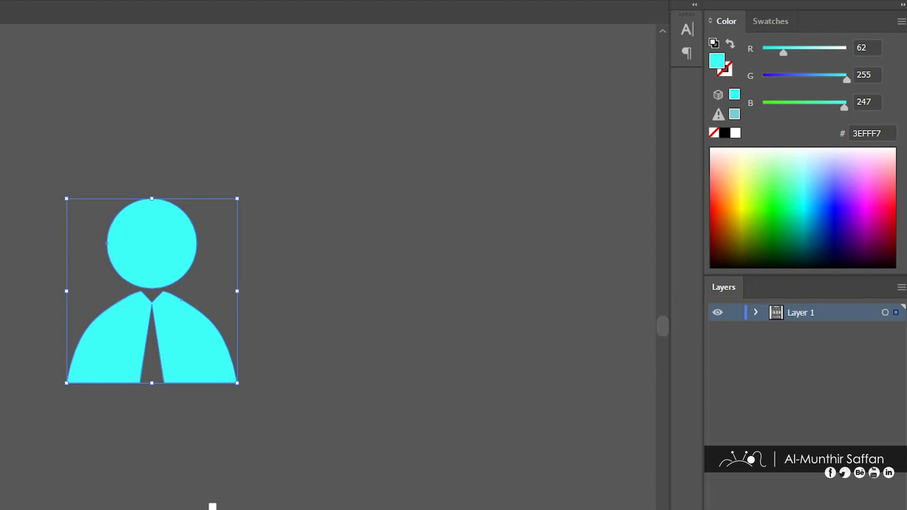
key(x)
drag(815, 198, 754, 176)
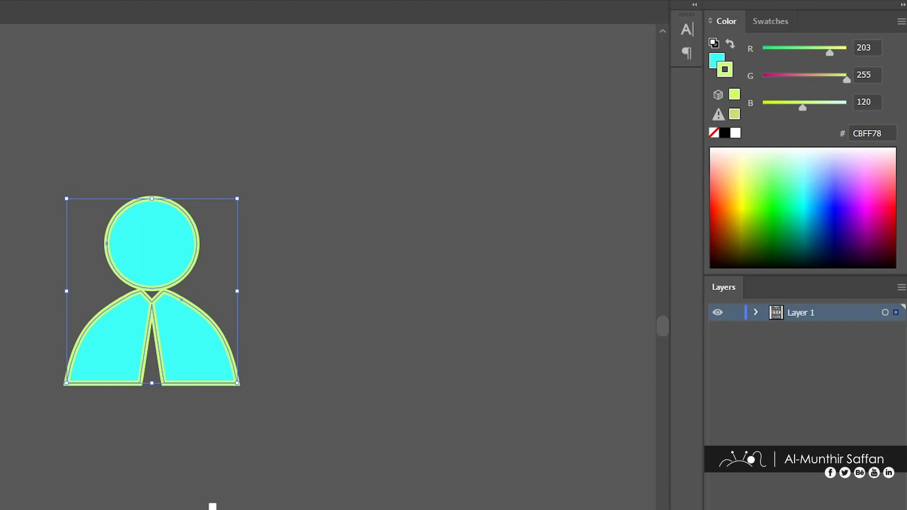
key(x)
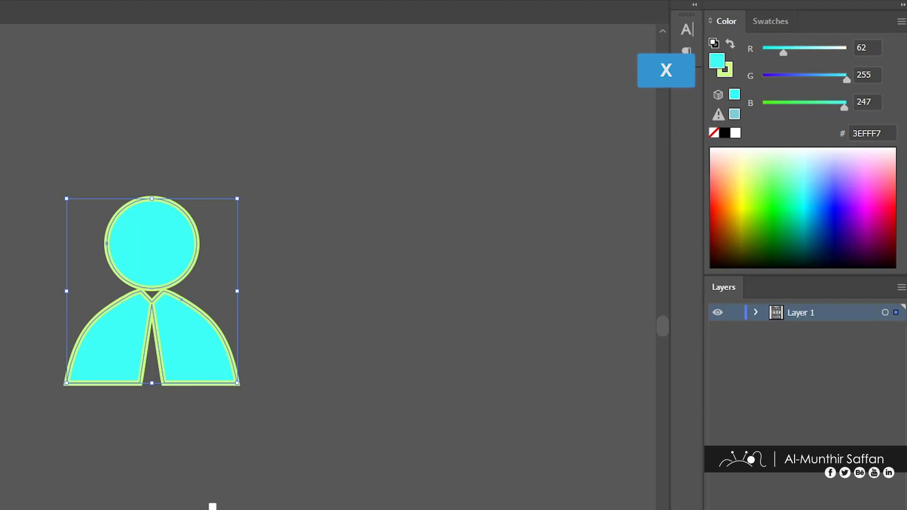
key(x)
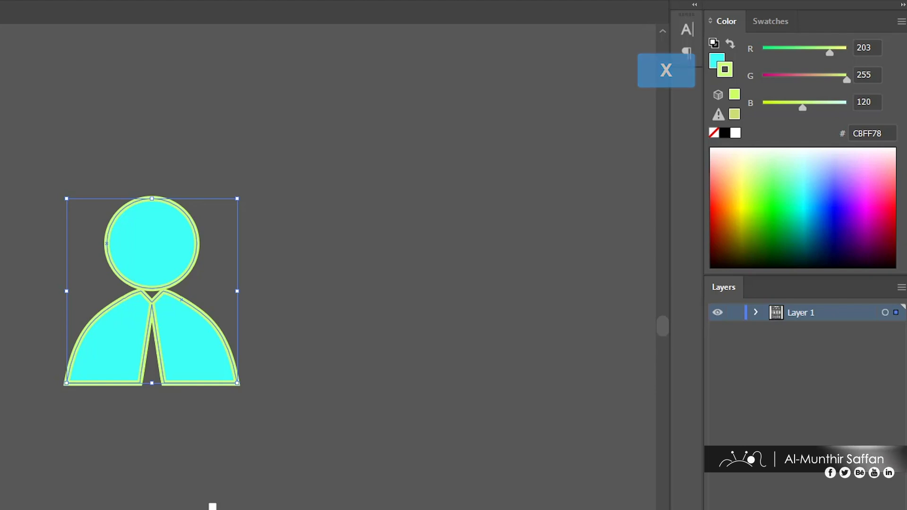
key(x)
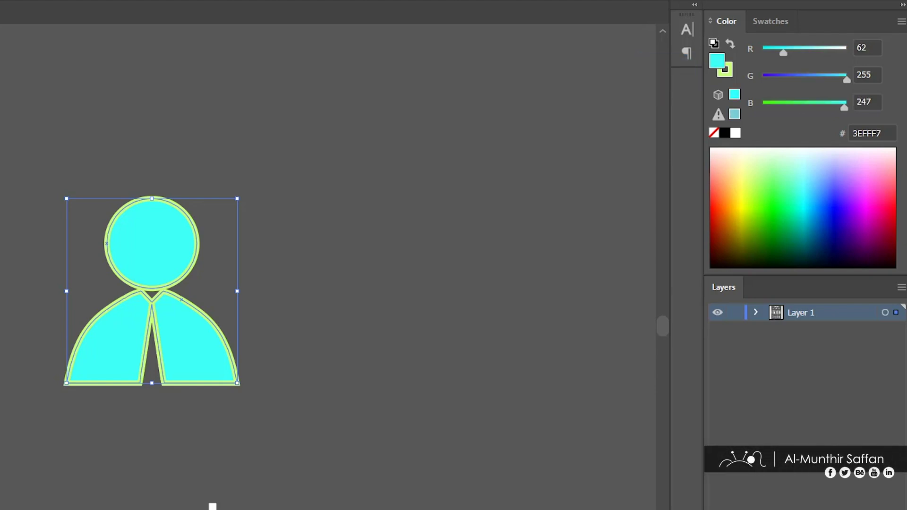
key(x)
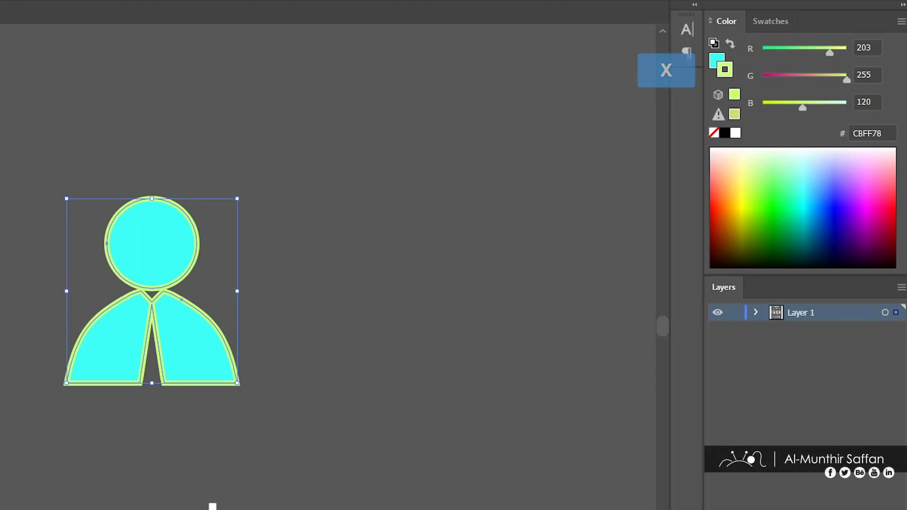
key(x)
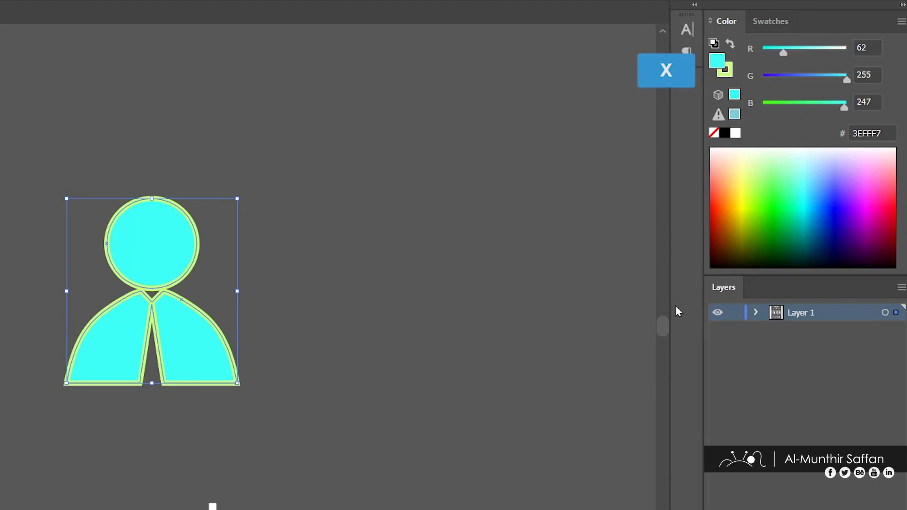
Step: Change the icon's fill to lavender A5A7FF and remove its outline
mouse_move(820, 197)
mouse_down()
mouse_move(853, 172)
mouse_move(838, 161)
mouse_up()
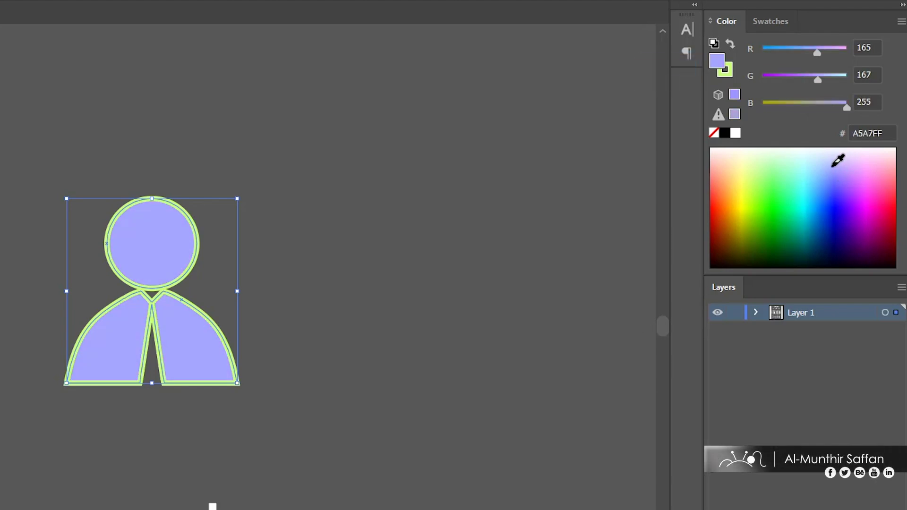
key(x)
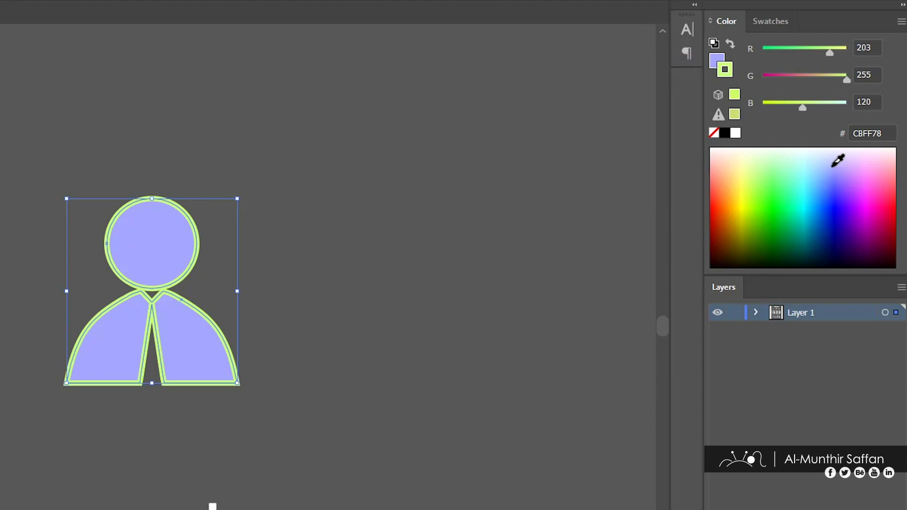
key(slash)
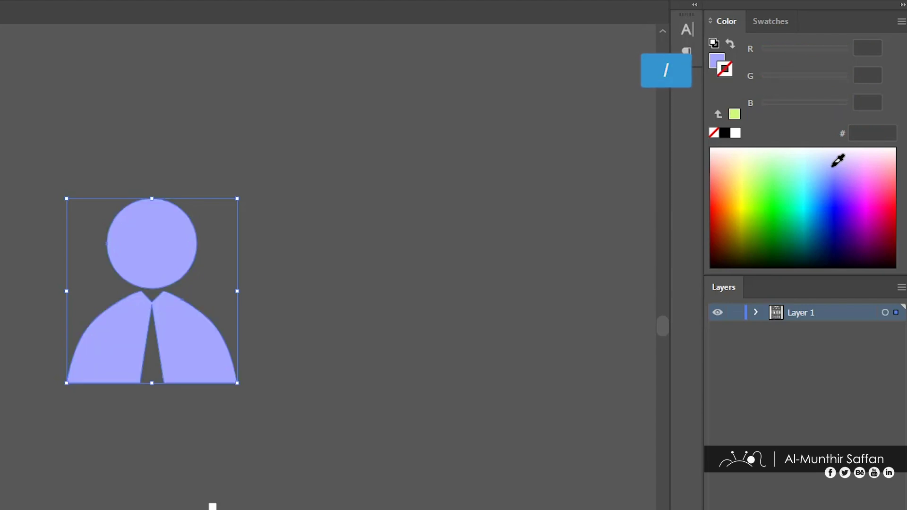
click(714, 134)
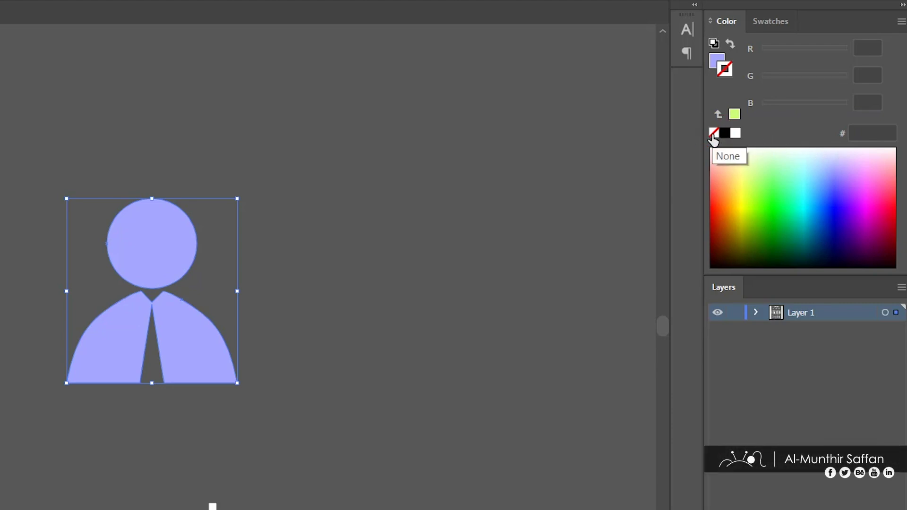
Step: Try red, orange-red and orange swatches as the icon's outline
click(782, 27)
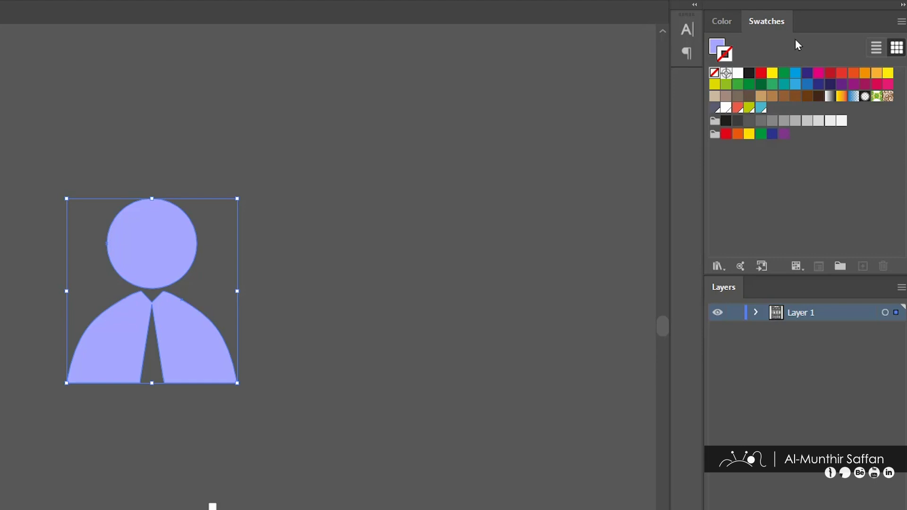
click(842, 75)
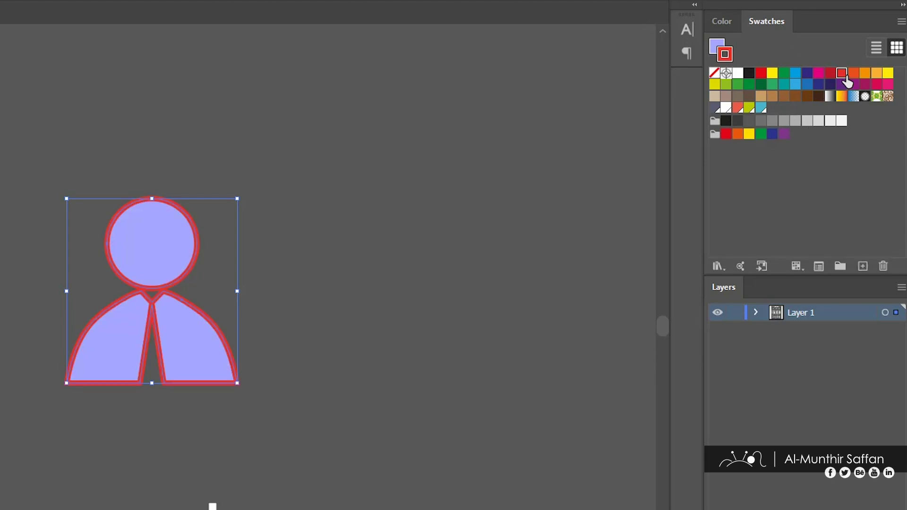
click(853, 74)
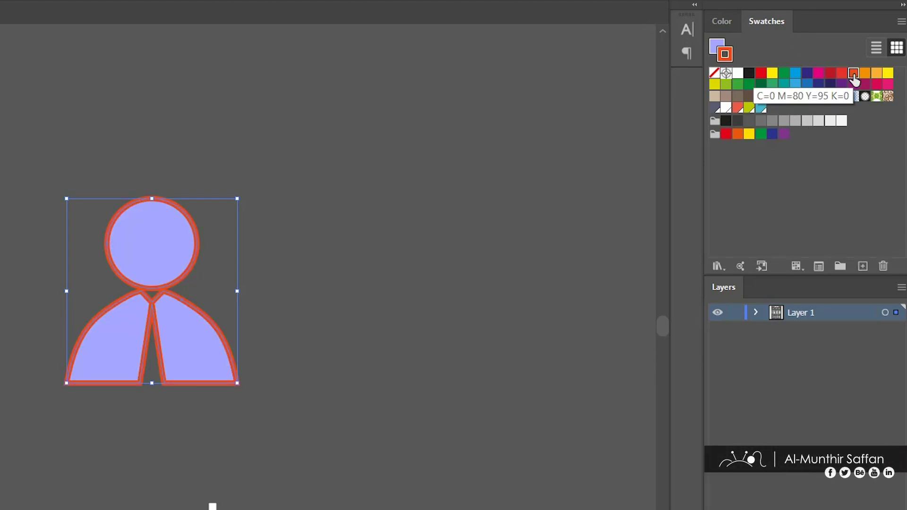
click(864, 74)
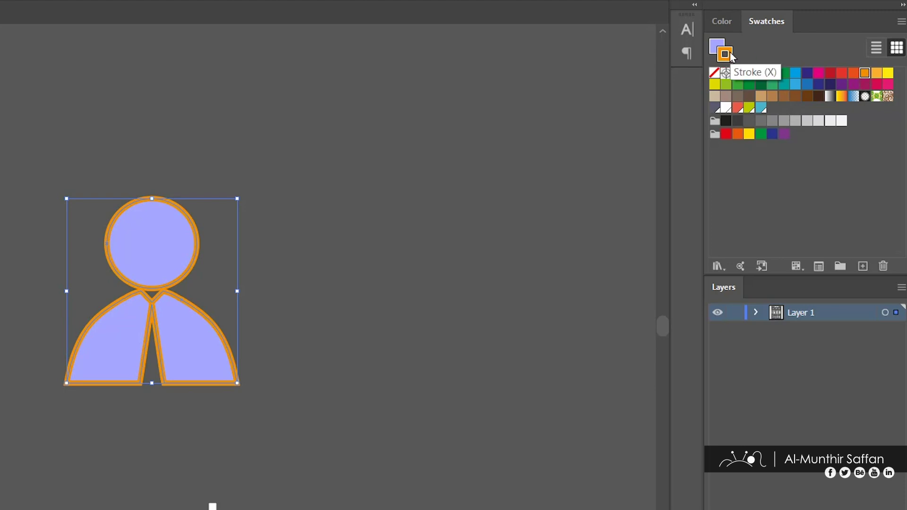
Step: Fill the person icon with the orange swatch and set its outline to None
click(719, 52)
key(x)
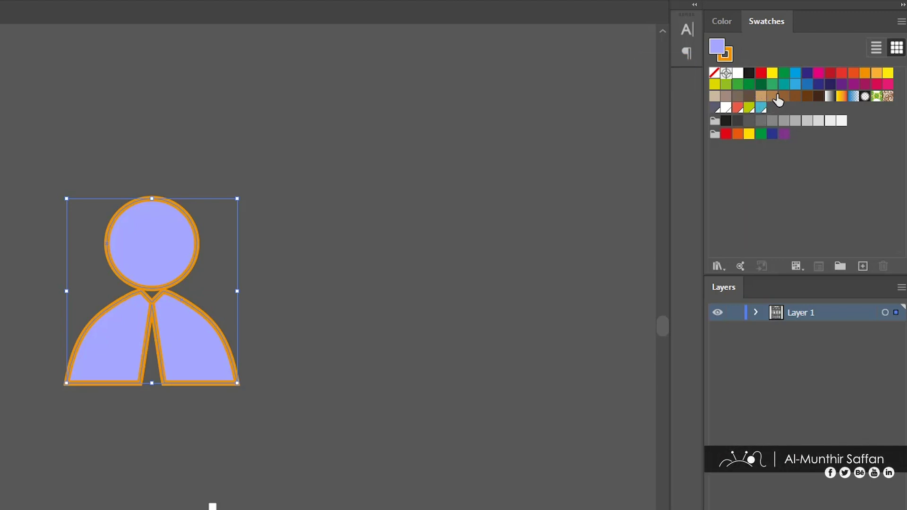
click(795, 84)
click(854, 73)
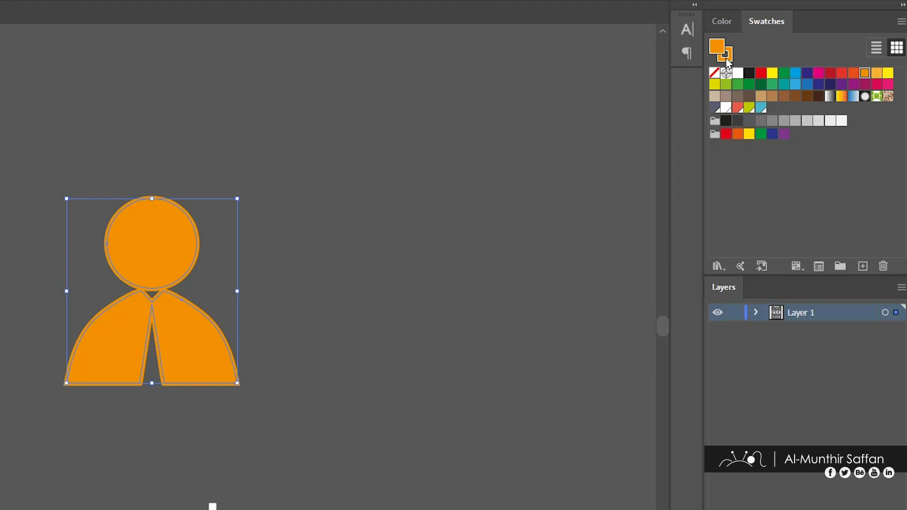
click(715, 74)
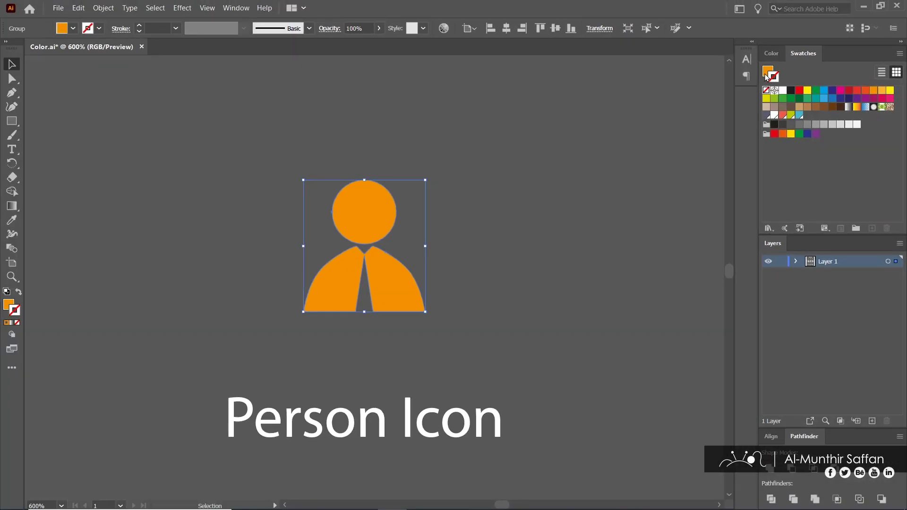
Step: Fit the artboard, then fill the pie chart blue, person orange and cloud orange-red
key(alt+0)
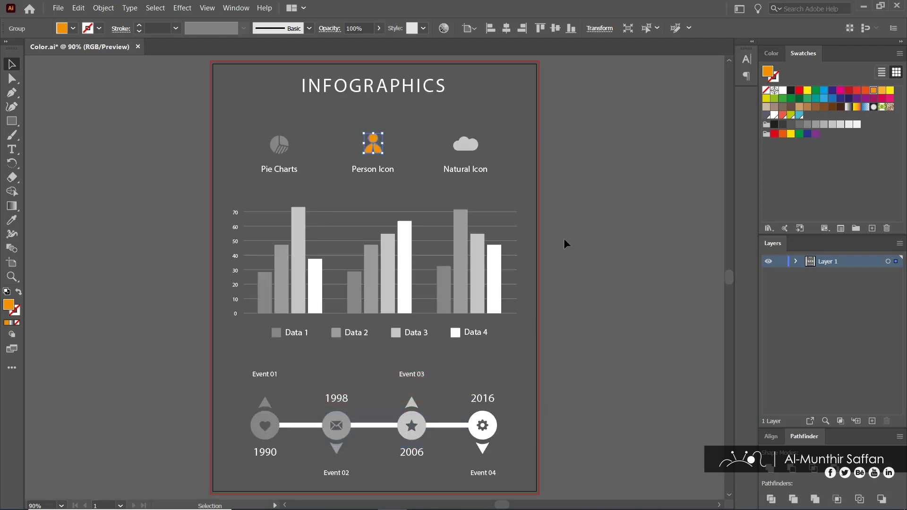
click(285, 144)
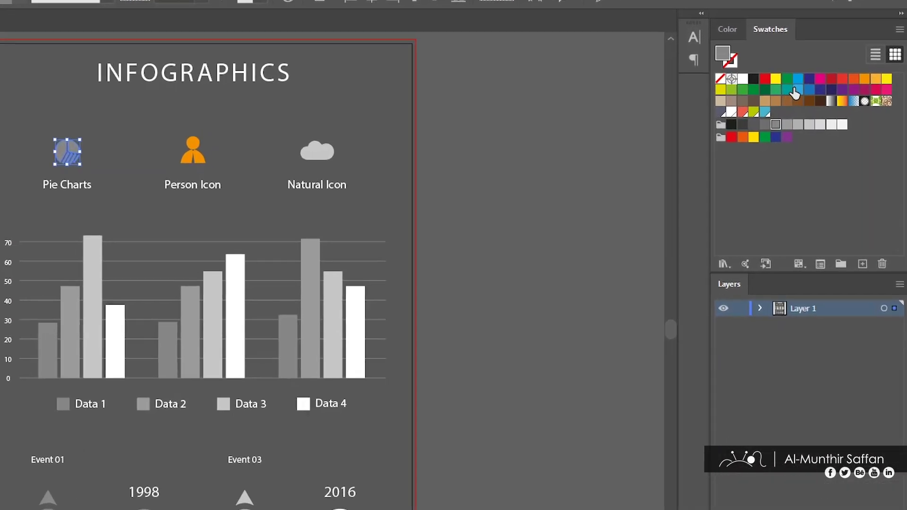
click(796, 90)
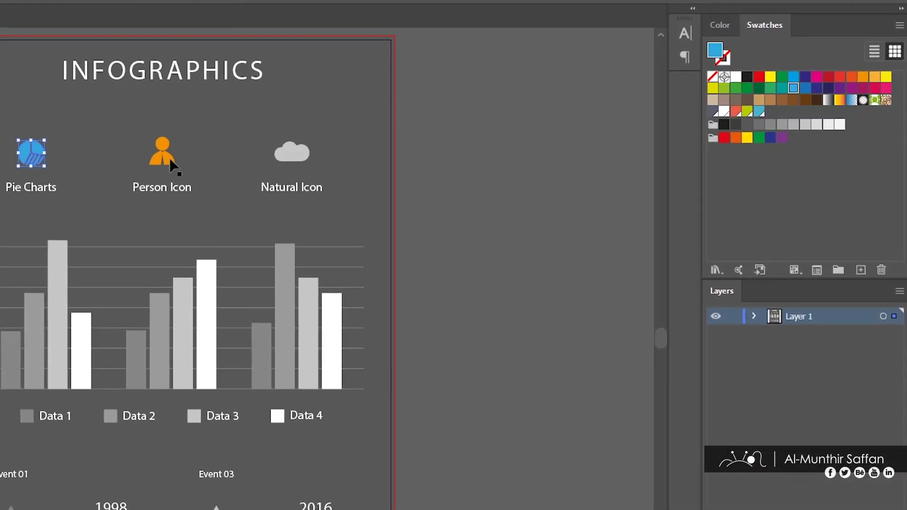
click(170, 163)
click(875, 78)
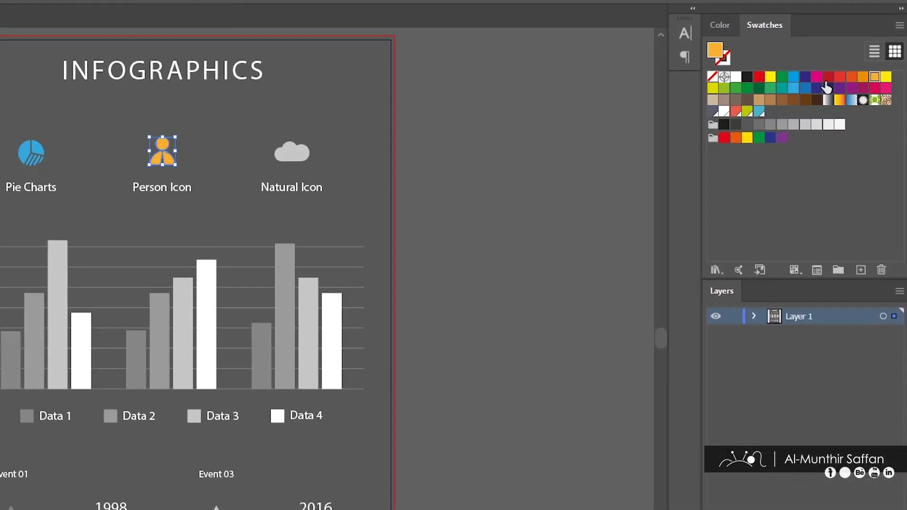
click(295, 154)
click(852, 77)
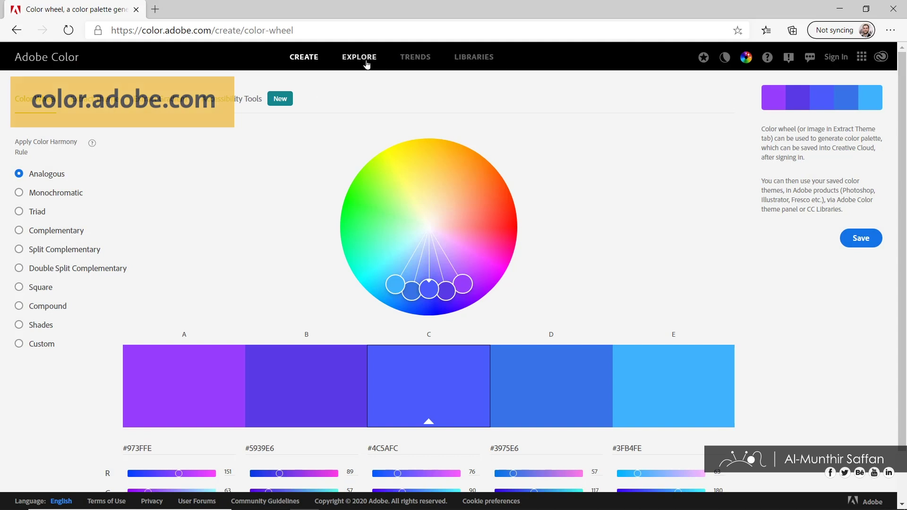
Step: Open the Most Popular yellow, white, teal, peach and red theme in Adobe Color
click(364, 58)
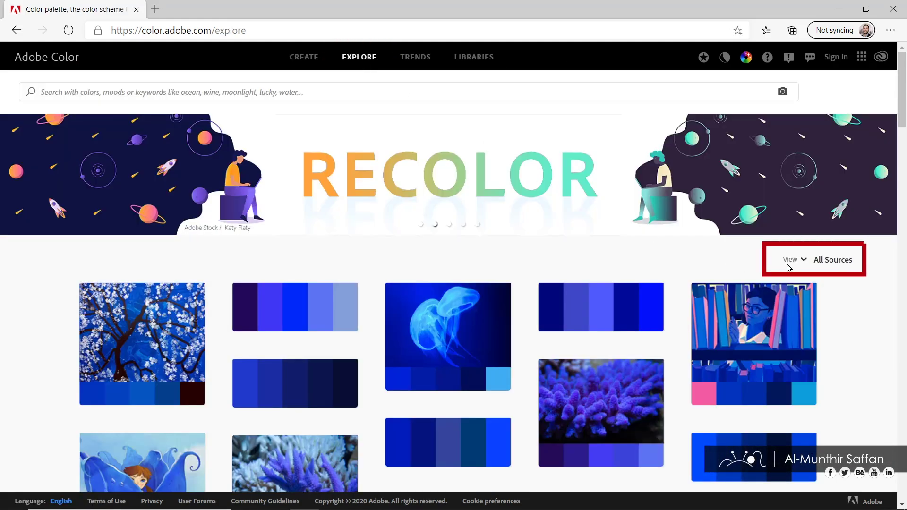
click(790, 262)
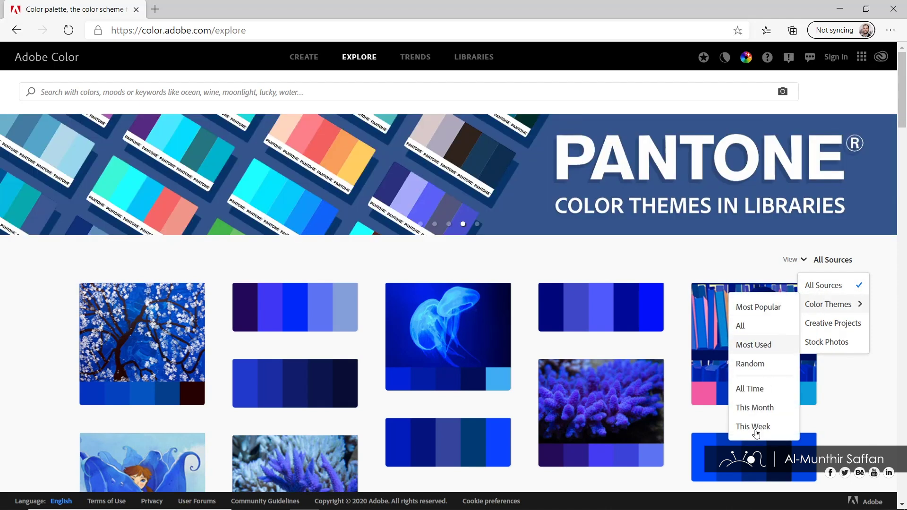
click(759, 314)
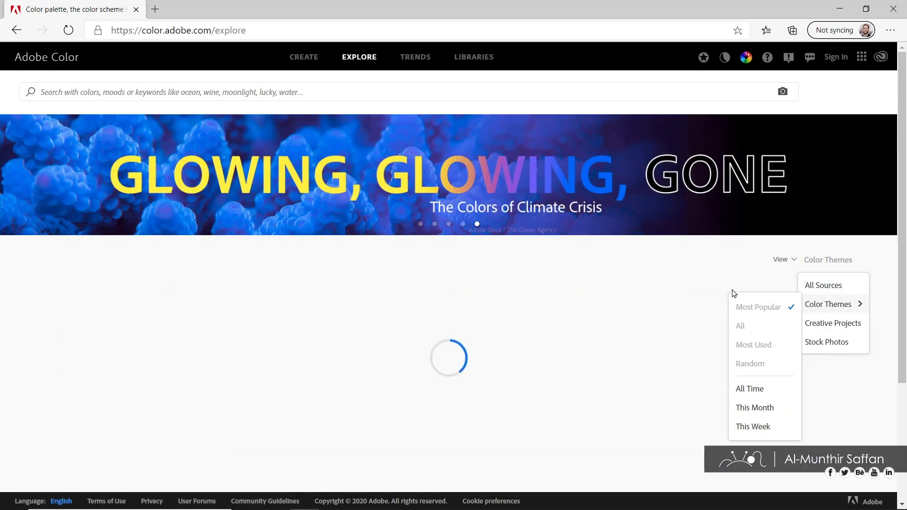
scroll(702, 251, down, 4)
scroll(702, 253, down, 2)
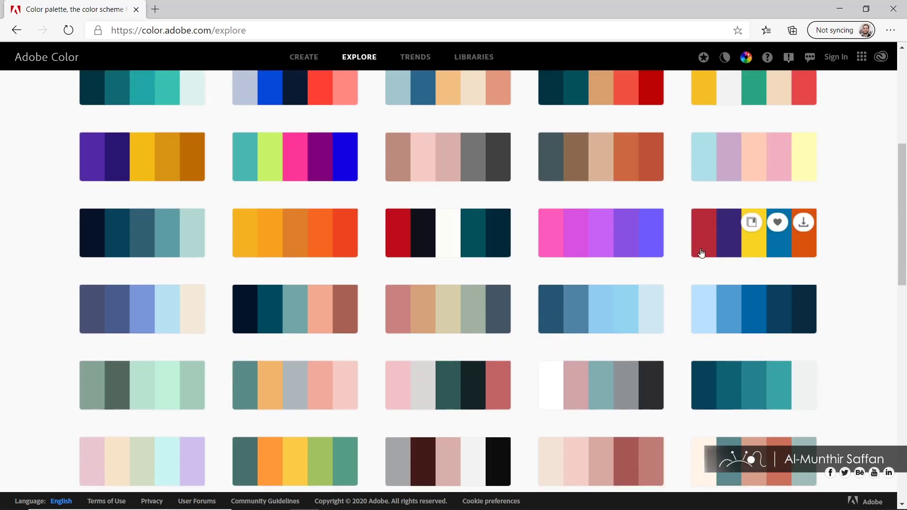
scroll(702, 253, down, 4)
scroll(702, 253, down, 7)
scroll(701, 253, up, 10)
scroll(701, 254, up, 8)
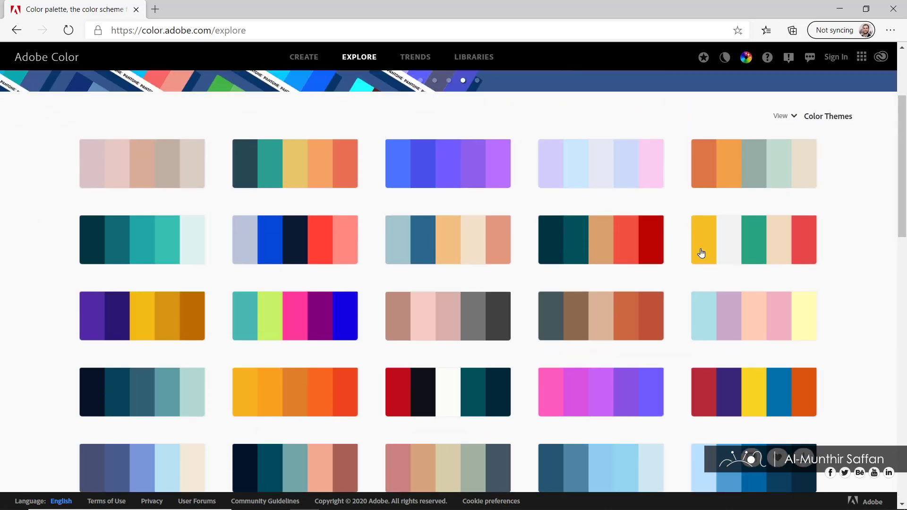
click(758, 256)
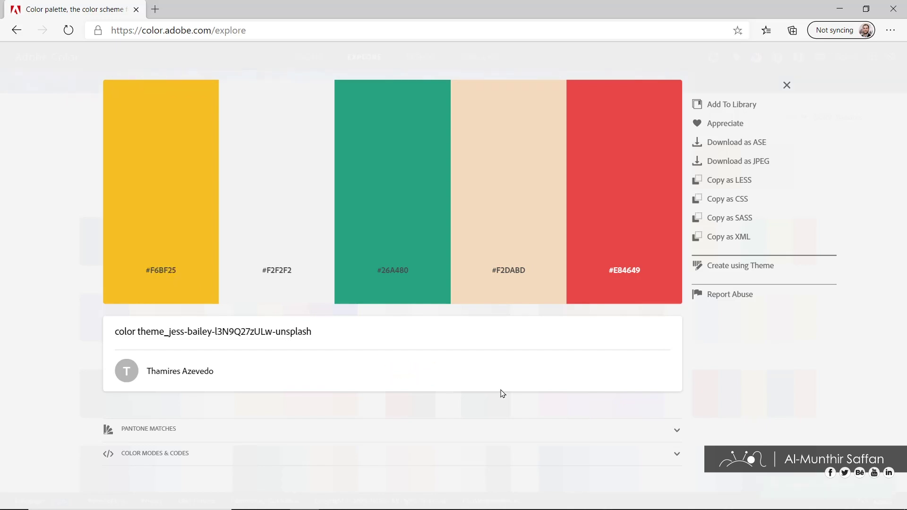
key(alt+Tab)
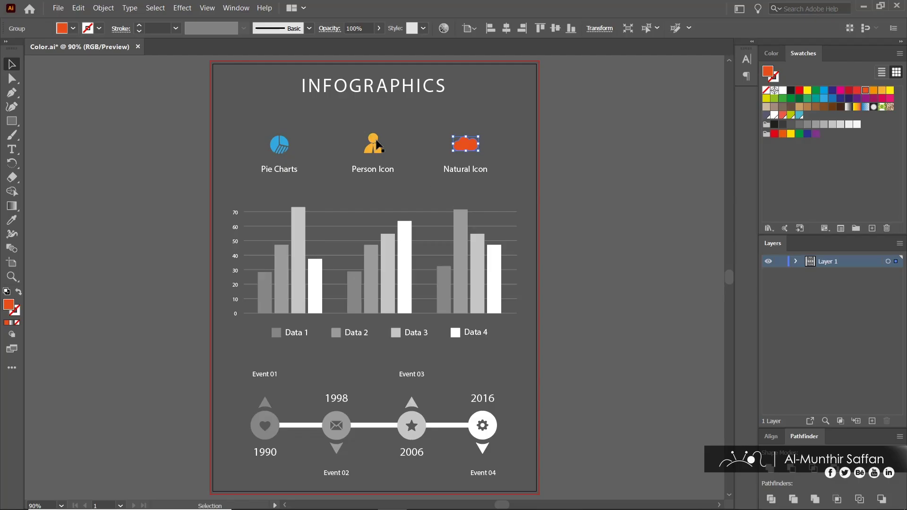
Step: Recolour the person icon to yellow F6BF25 and the pie chart to teal 26A480
click(373, 142)
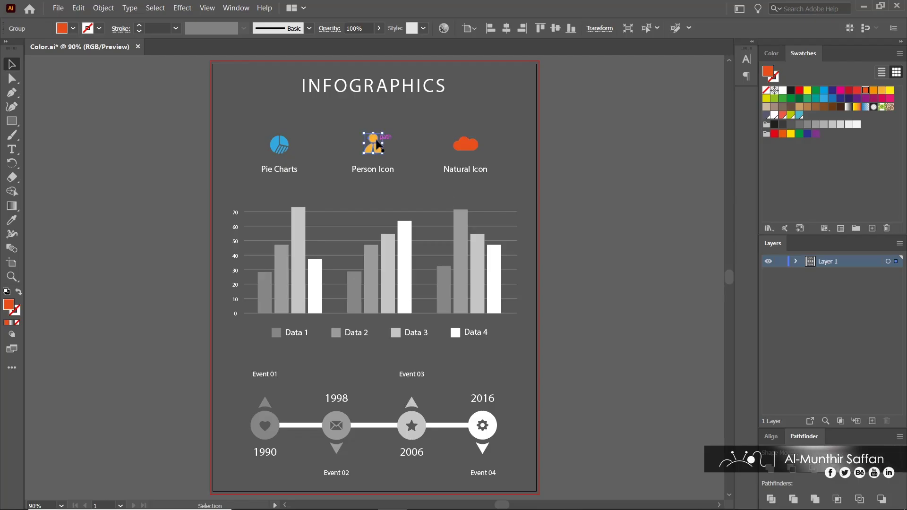
double_click(9, 306)
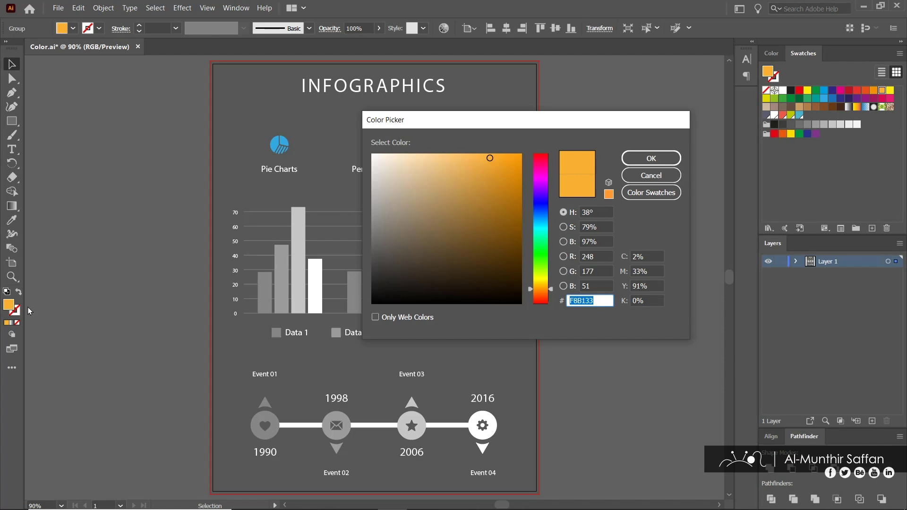
text(#F6BF25)
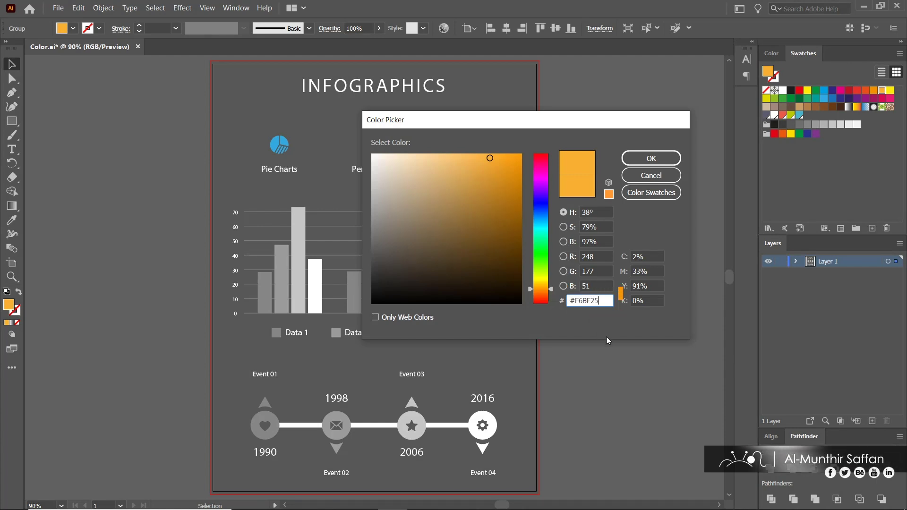
click(660, 161)
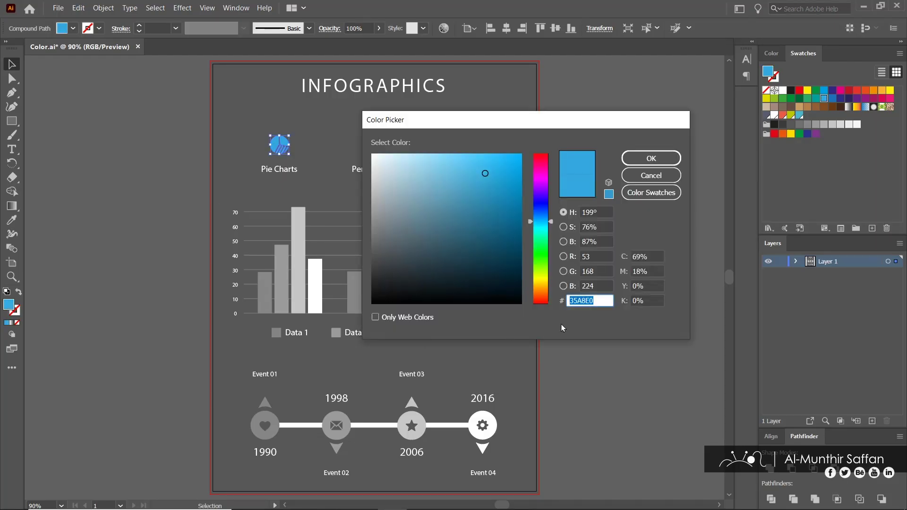
click(650, 158)
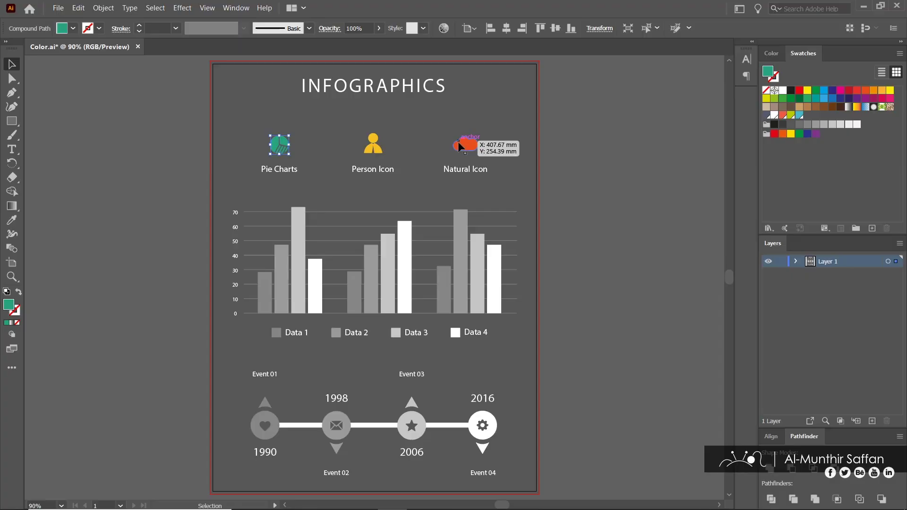
Step: Recolour the cloud icon to red E84649 using the pasted hex code
click(461, 148)
double_click(8, 305)
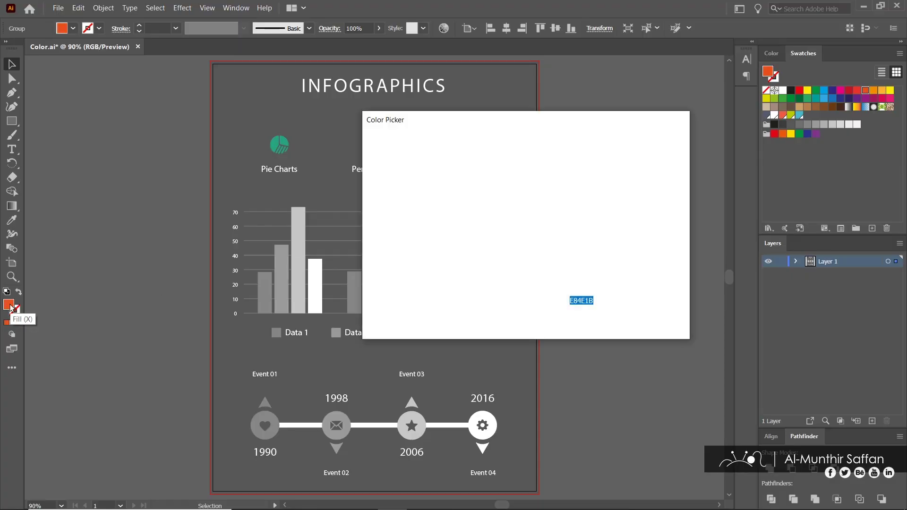
key(ctrl+v)
click(645, 159)
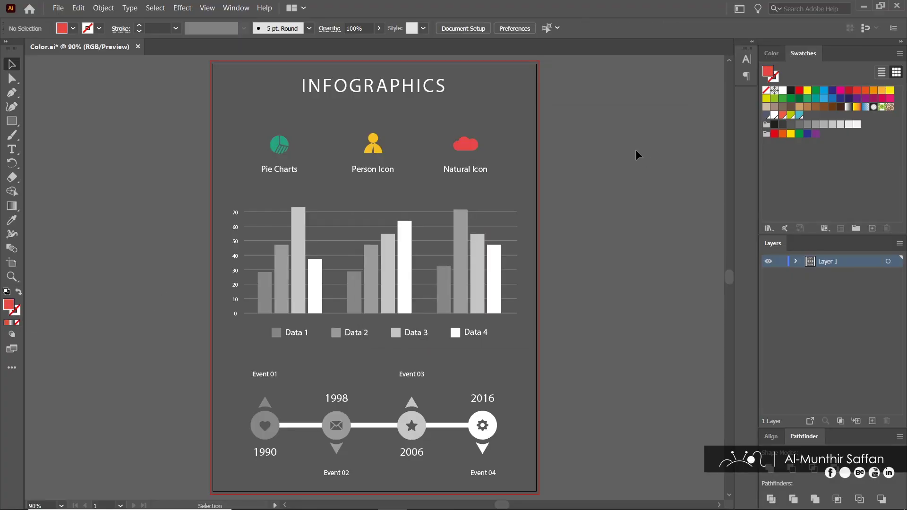
Step: Save the pie chart's teal and the person's yellow fills as new swatches
click(289, 148)
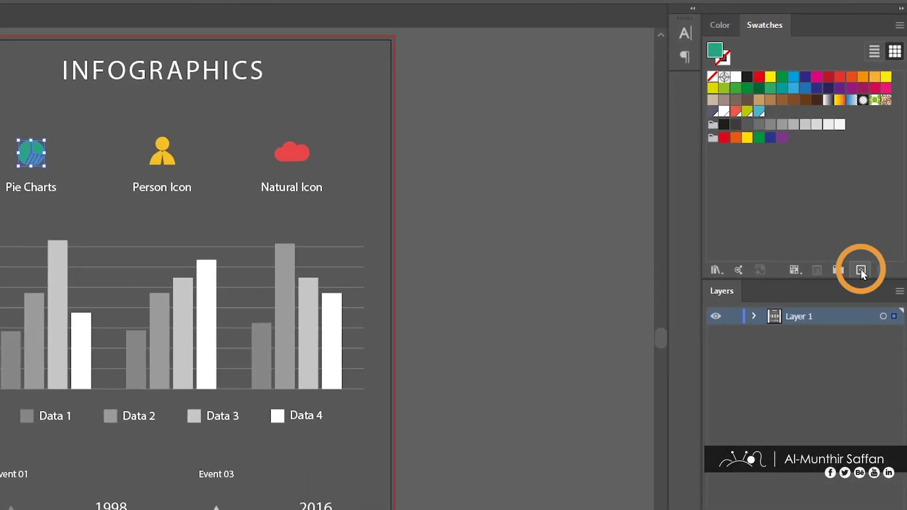
click(861, 271)
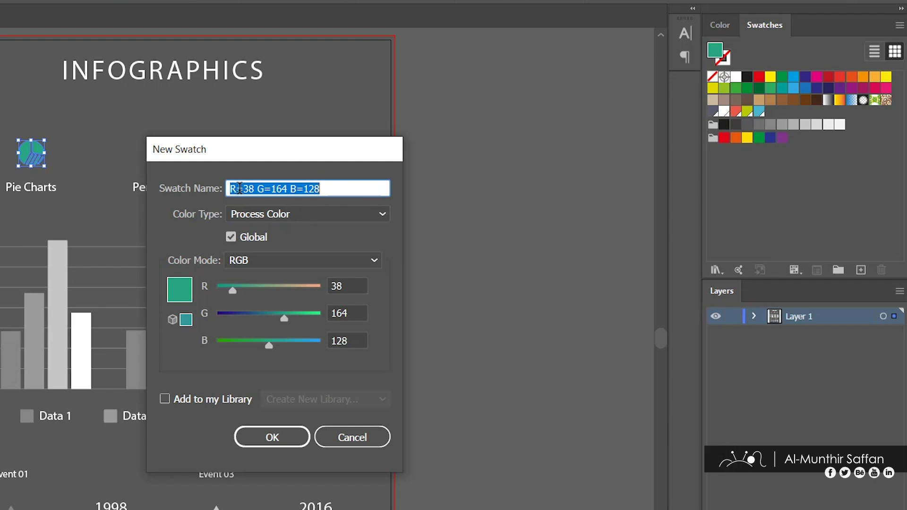
click(290, 436)
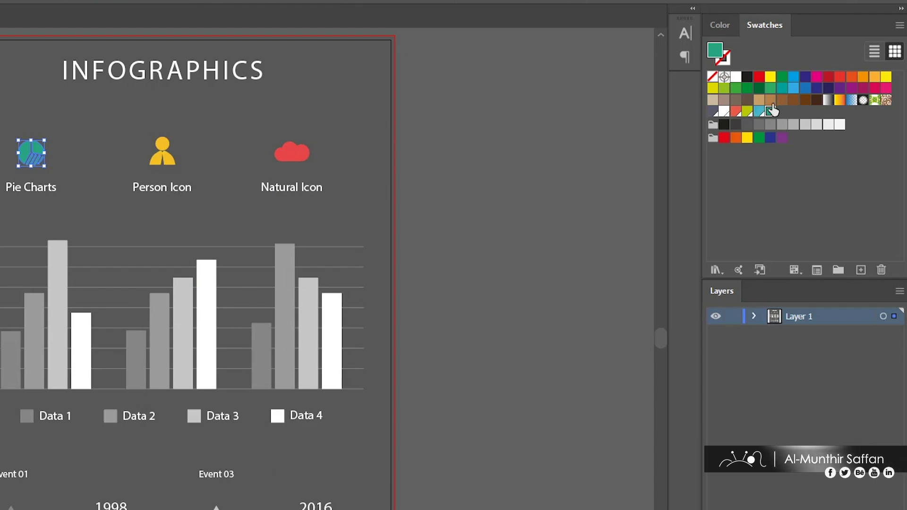
click(163, 155)
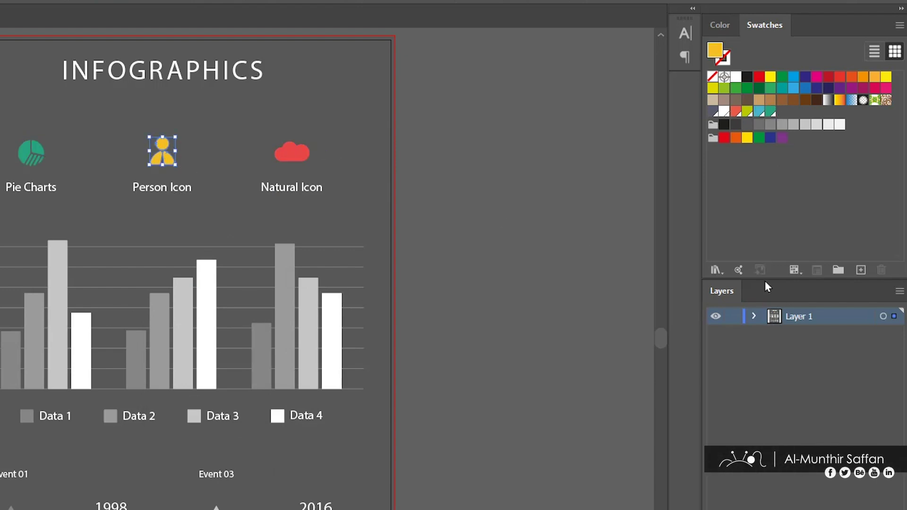
click(860, 271)
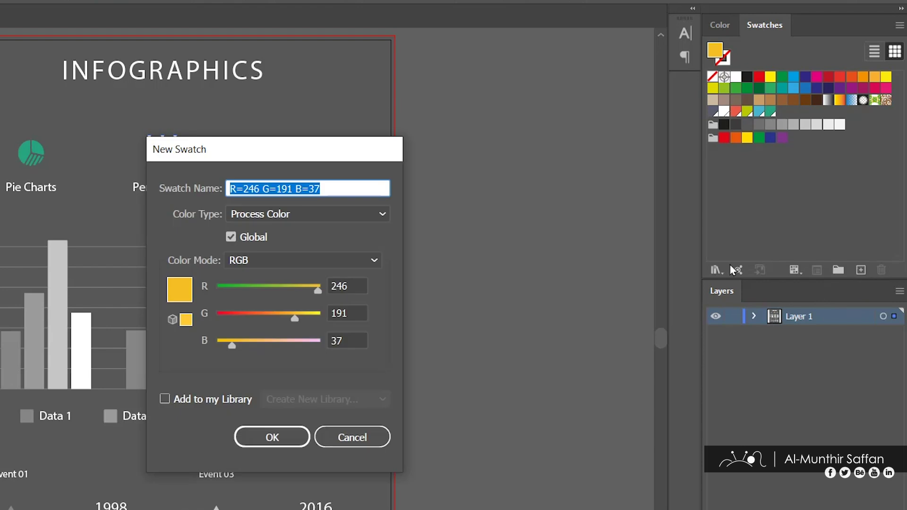
click(279, 432)
Step: Save the cloud's red fill as a swatch and select the palette swatches from white to red
click(307, 157)
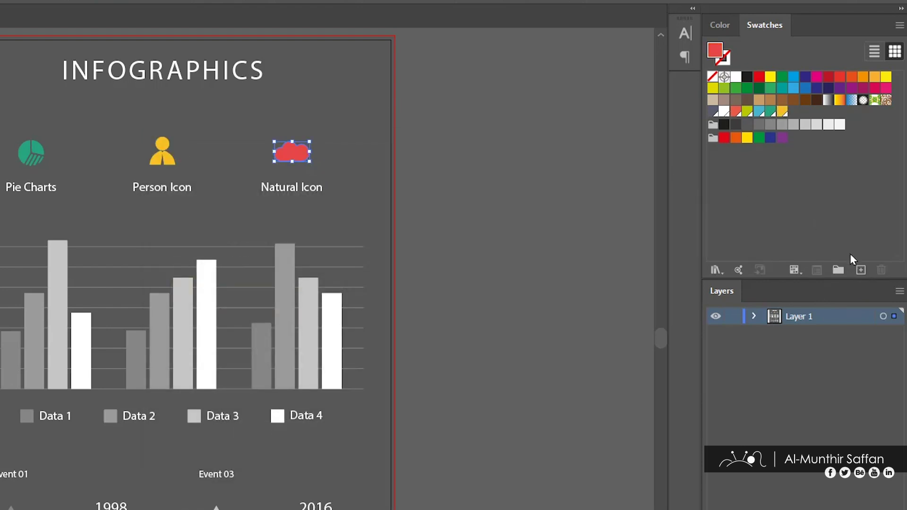
click(862, 271)
click(297, 432)
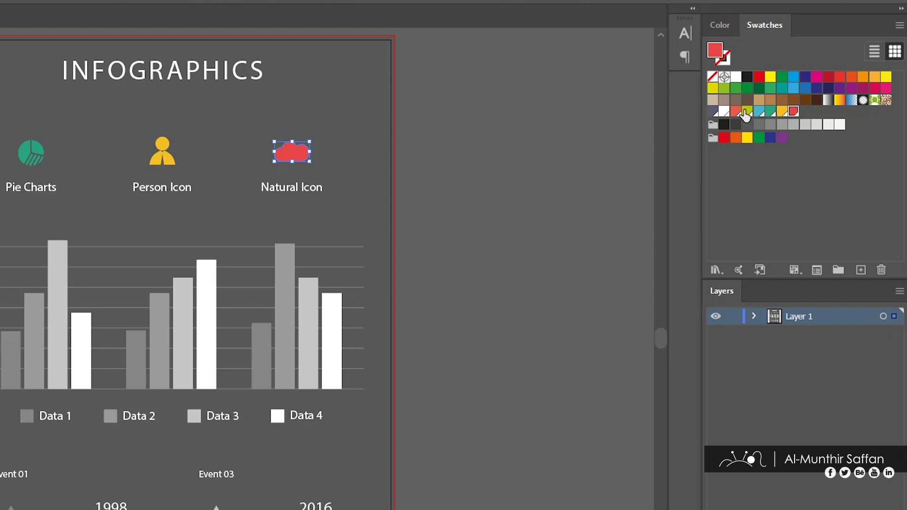
shift+click(725, 112)
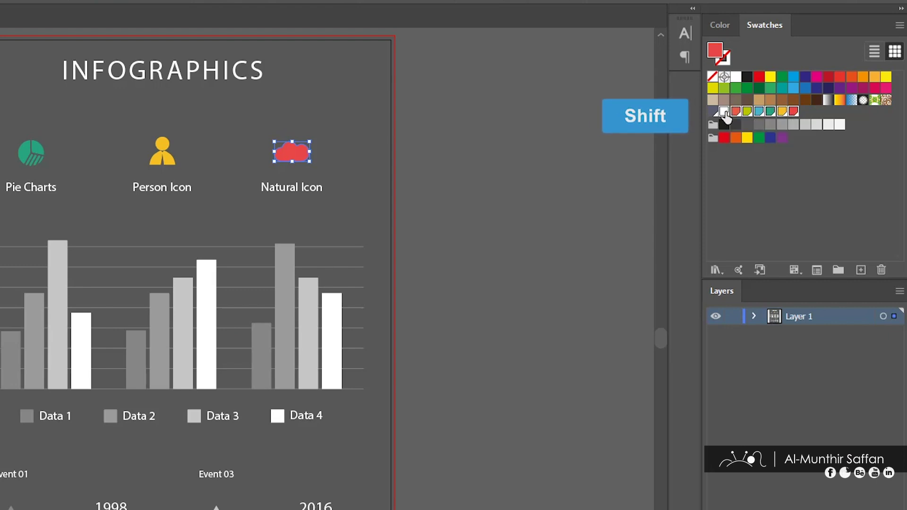
Step: Group the selected swatches into a new color group named 'My Color'
click(838, 270)
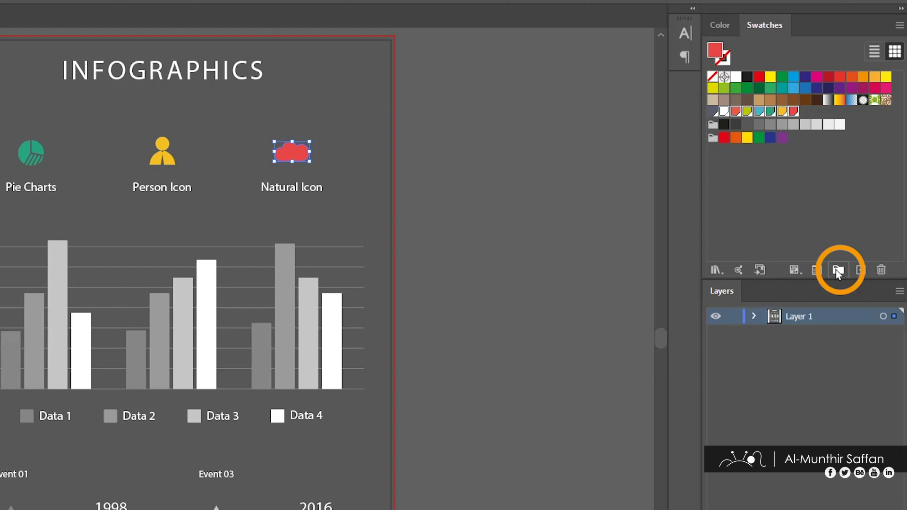
text(My Color)
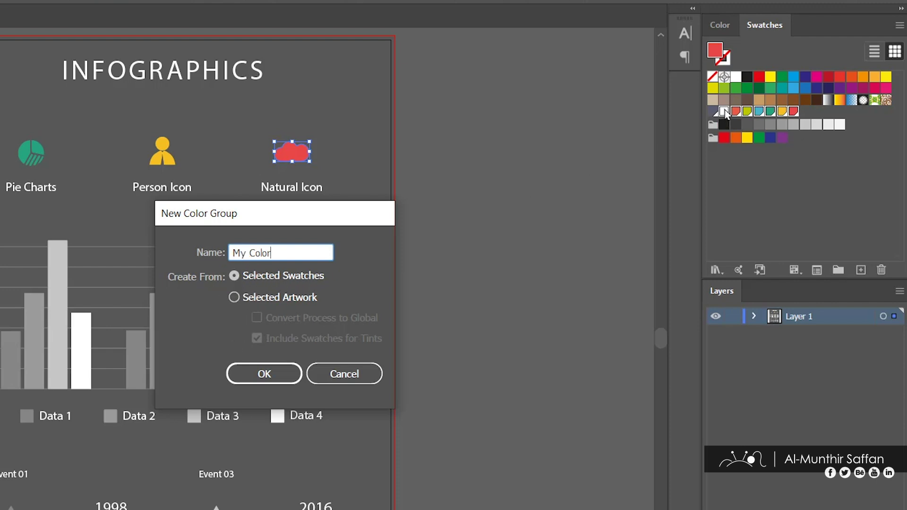
click(250, 374)
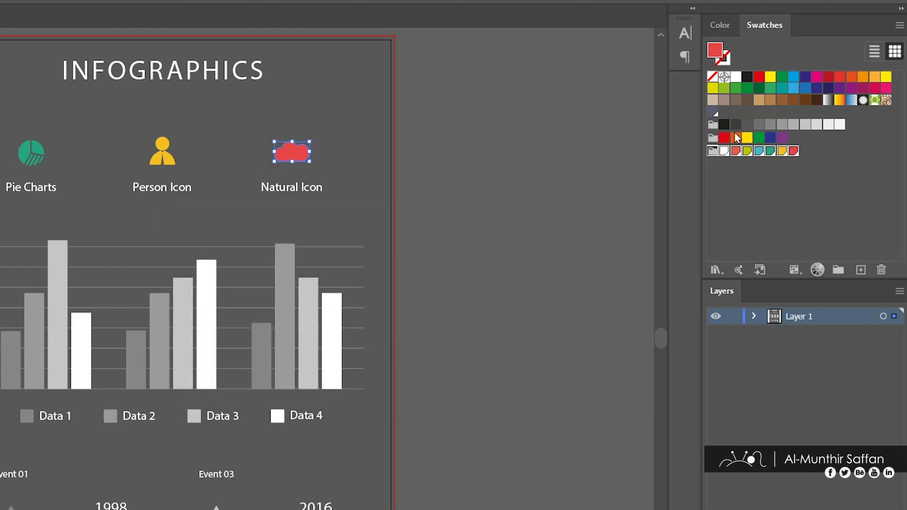
click(710, 163)
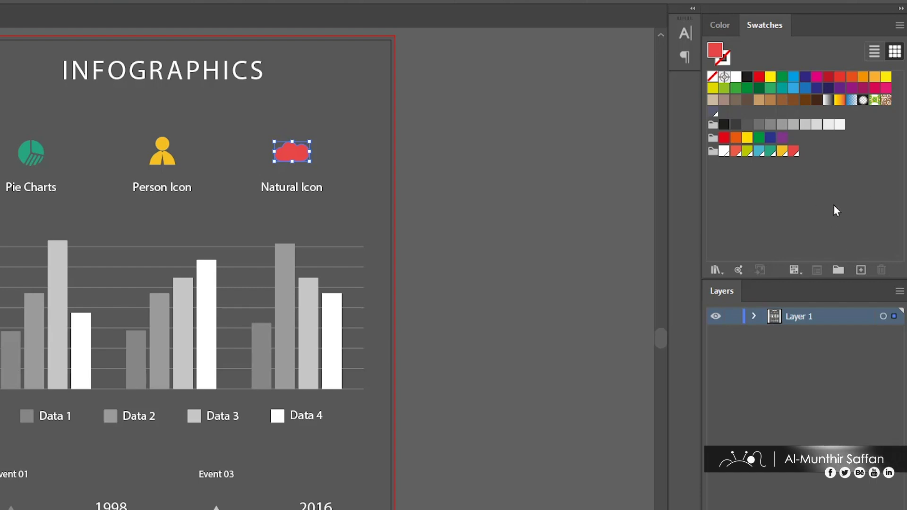
click(900, 27)
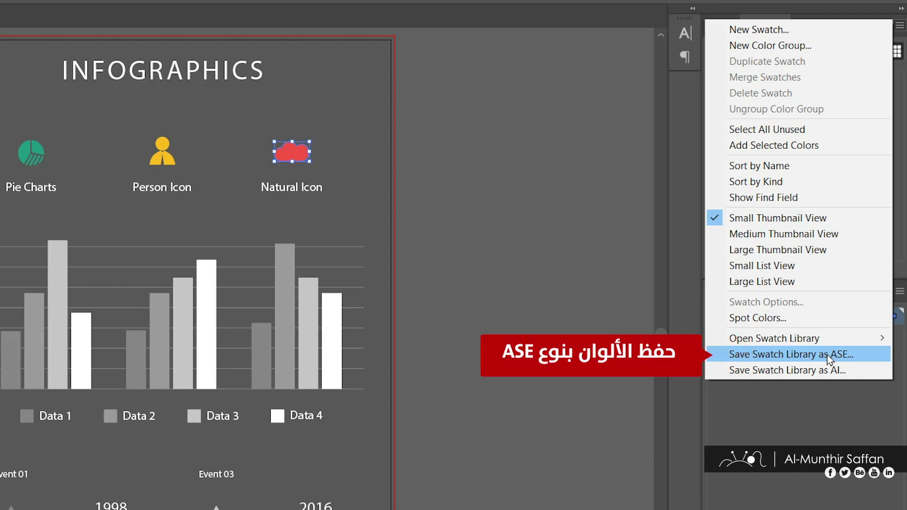
Step: Save the swatches as an ASE library named MyColor on the Desktop
click(808, 360)
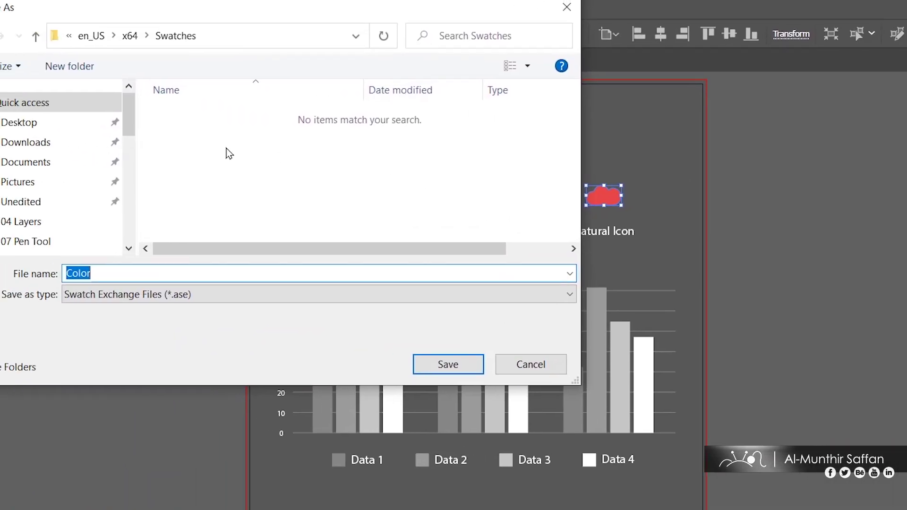
click(79, 133)
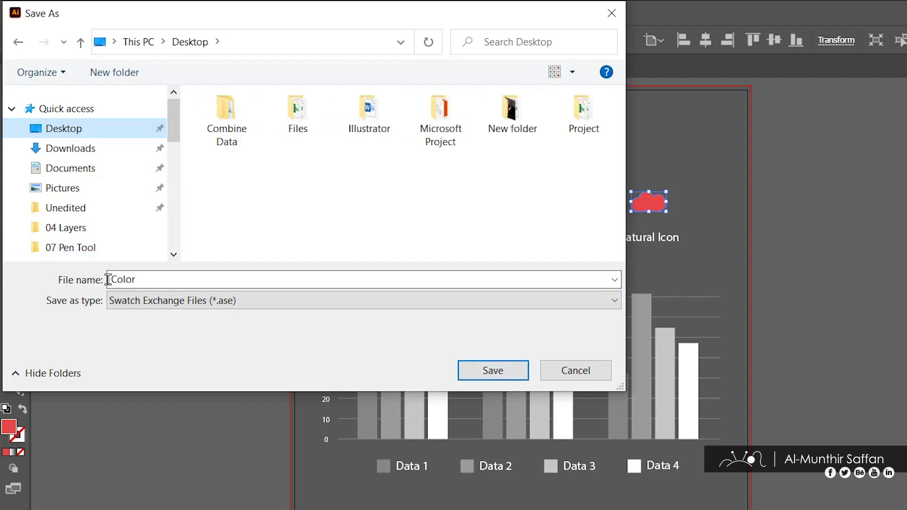
text(MyColor)
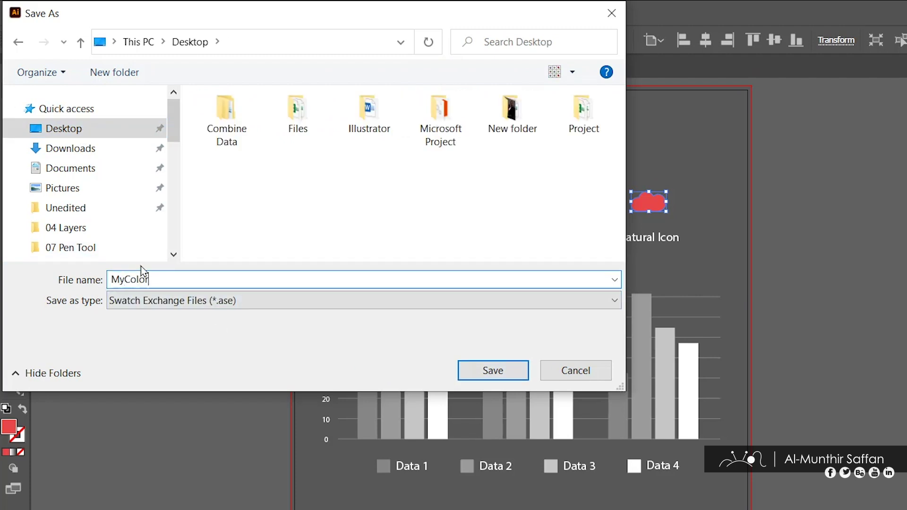
click(478, 377)
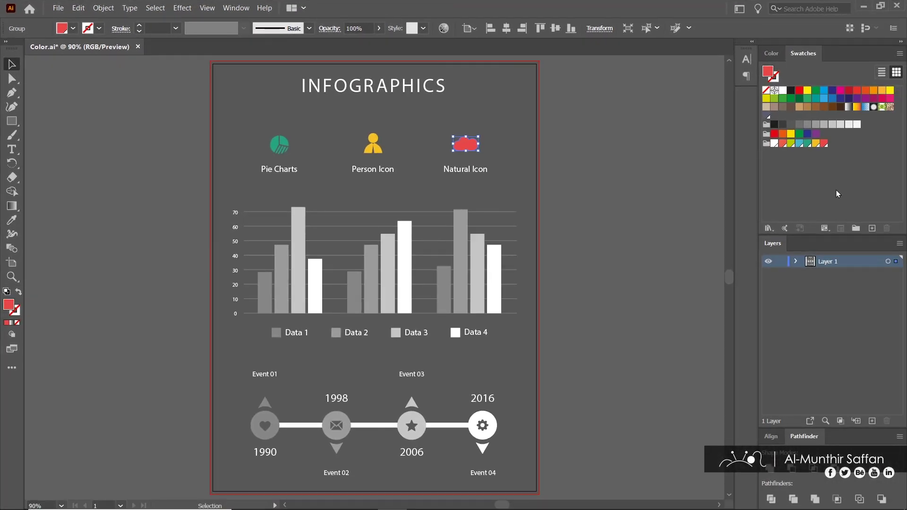
click(900, 55)
mouse_move(815, 277)
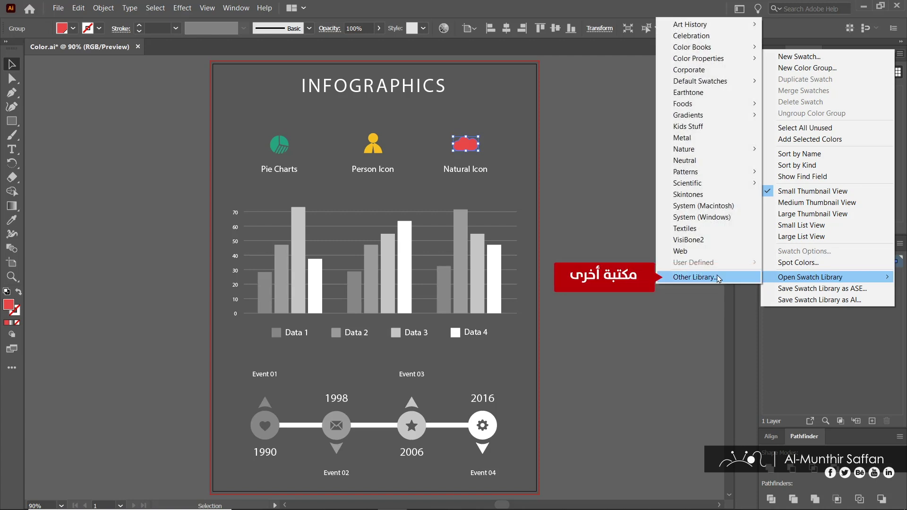
click(694, 277)
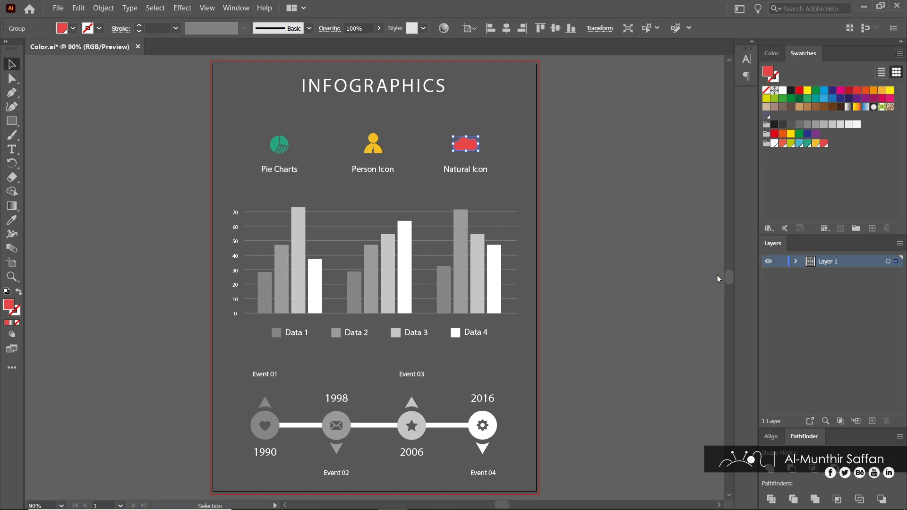
click(558, 232)
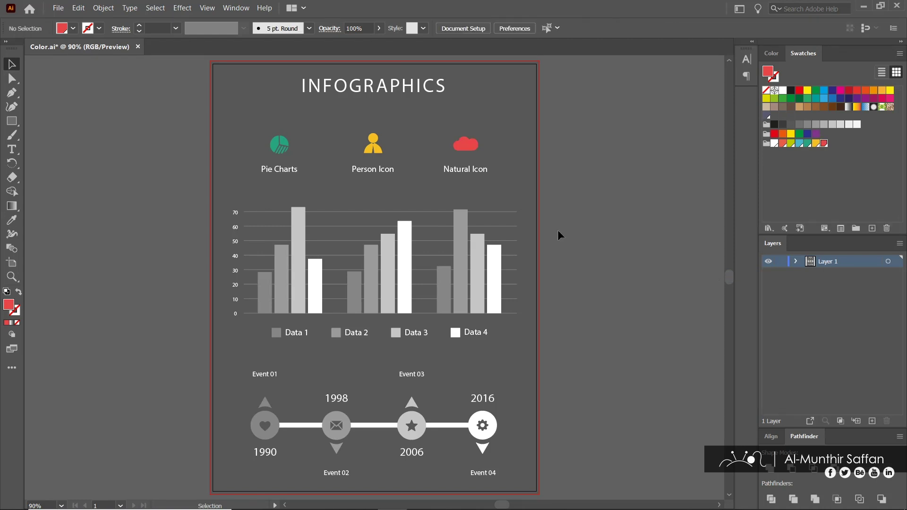
Step: Fill the first group's three bars with the My Color teal, yellow and red swatches
click(269, 300)
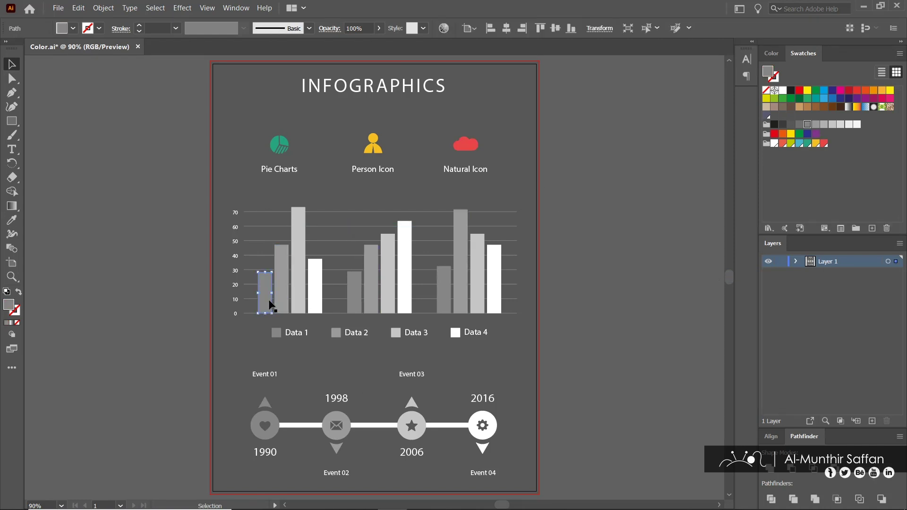
click(808, 148)
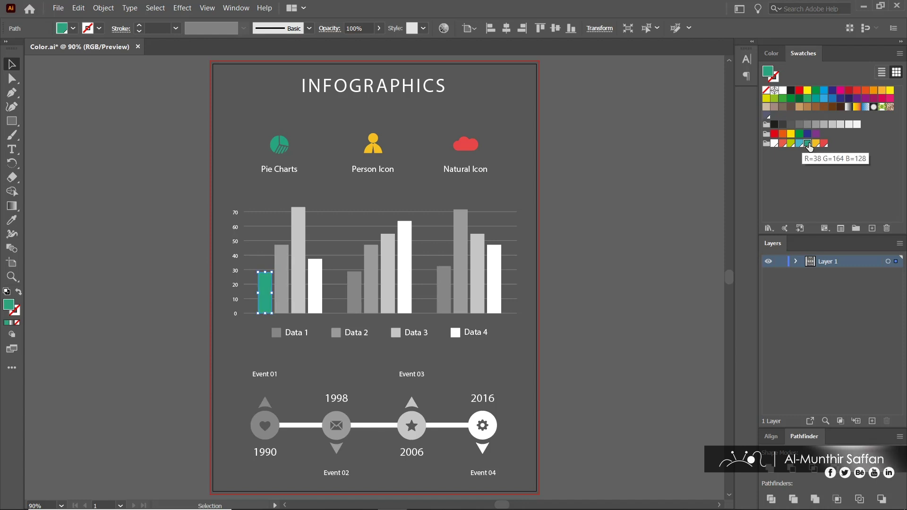
click(280, 268)
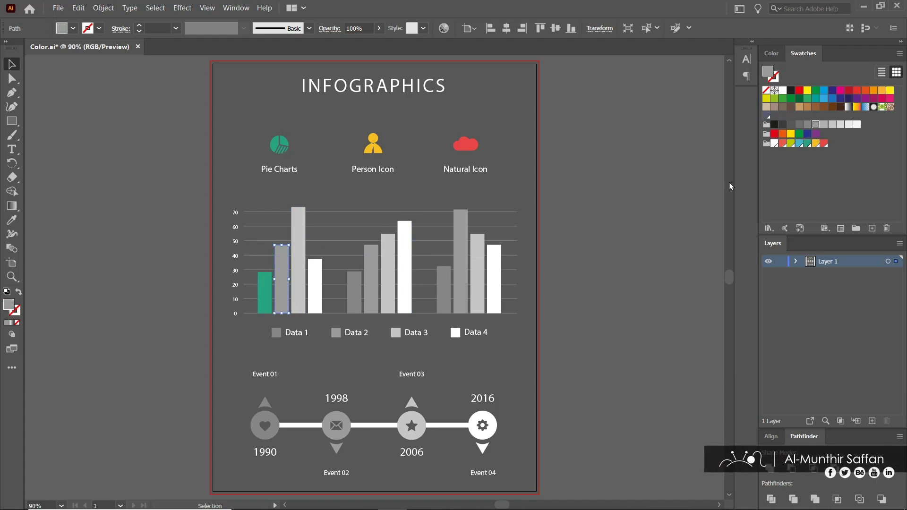
click(816, 144)
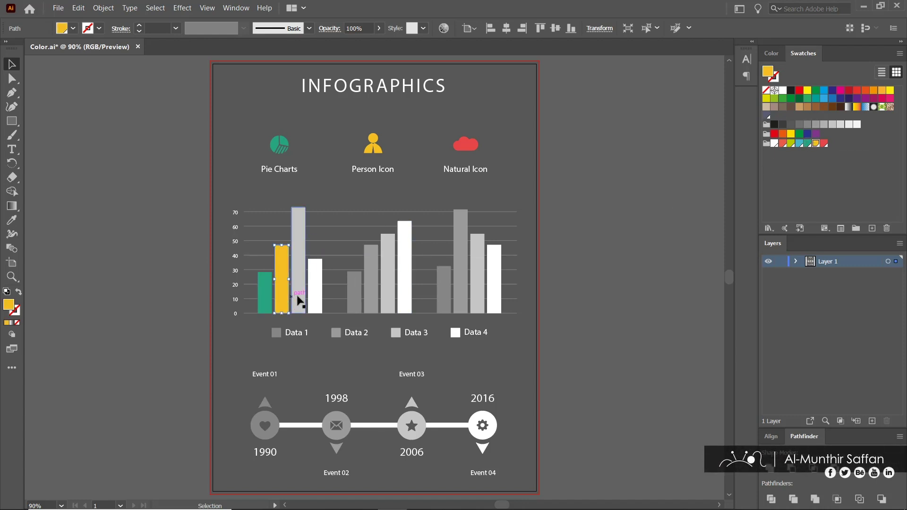
click(298, 297)
click(824, 144)
click(606, 224)
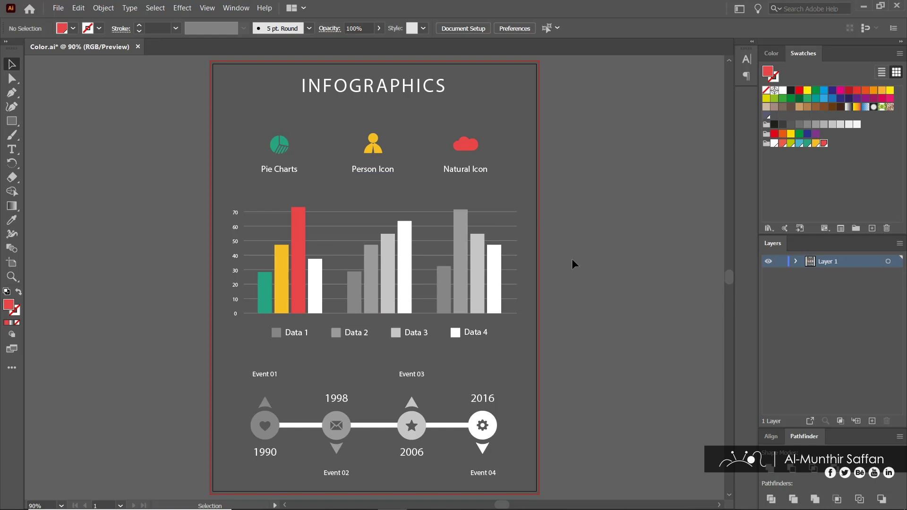
click(357, 302)
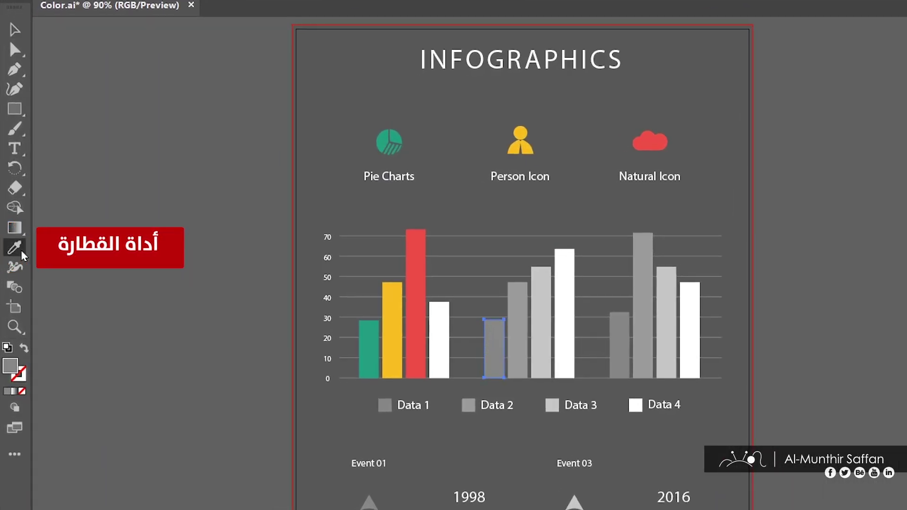
Step: Eyedropper the middle group's bars teal, yellow and red from the pie, person and cloud icons
click(21, 254)
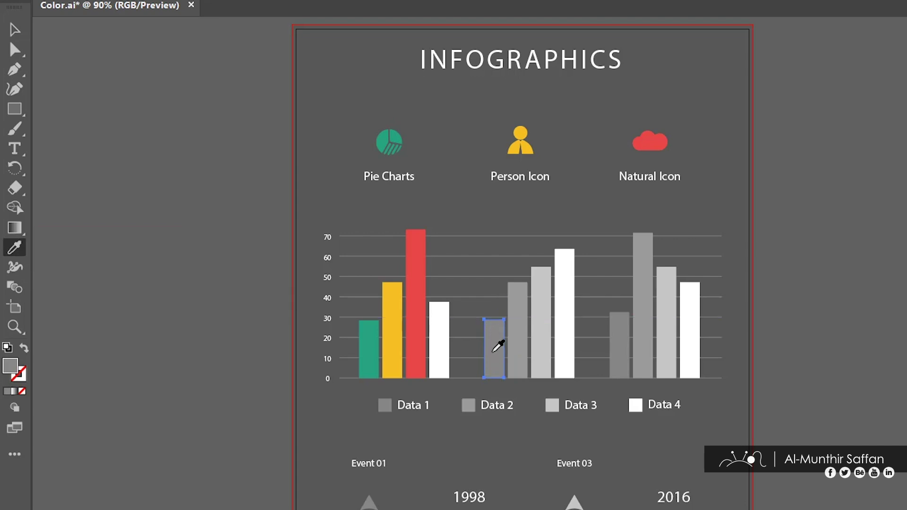
click(398, 137)
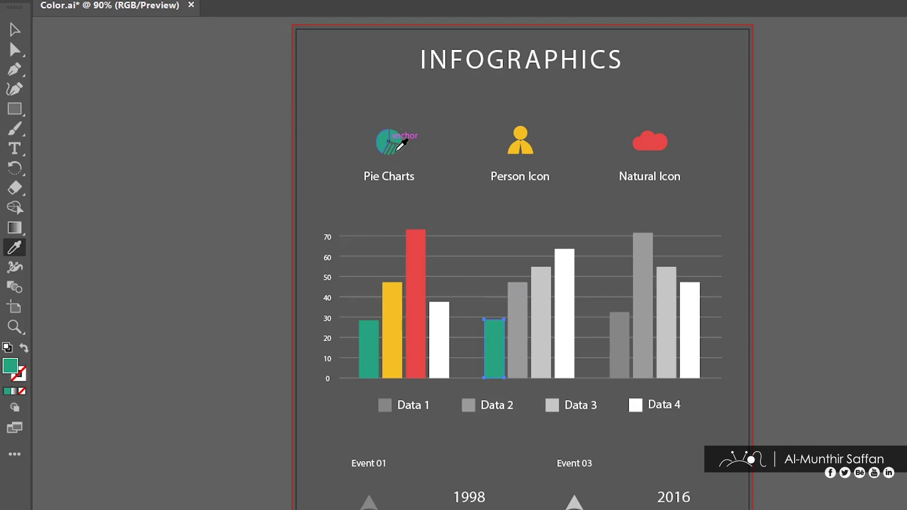
ctrl+shift+click(511, 302)
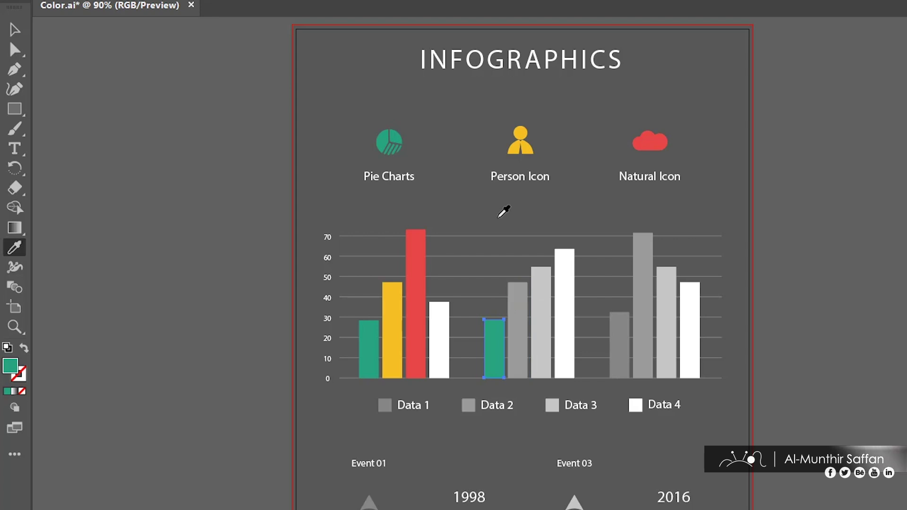
click(510, 213)
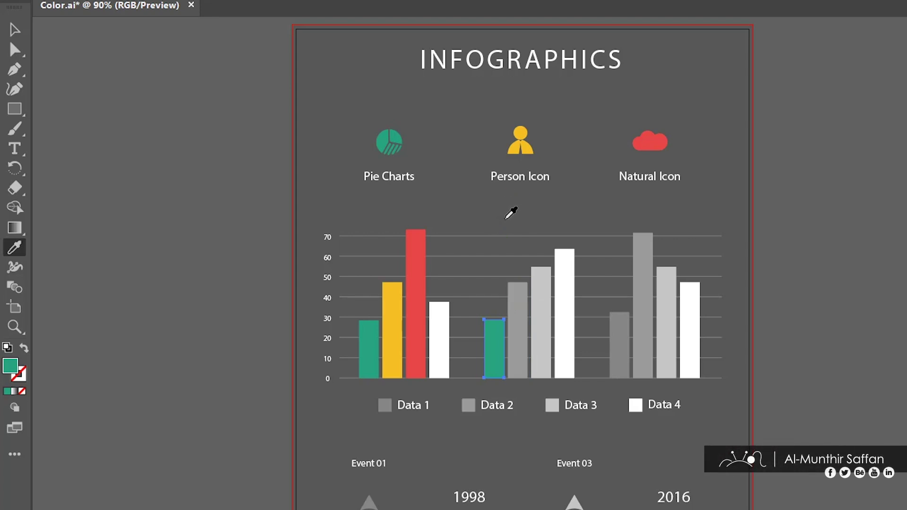
key(ctrl)
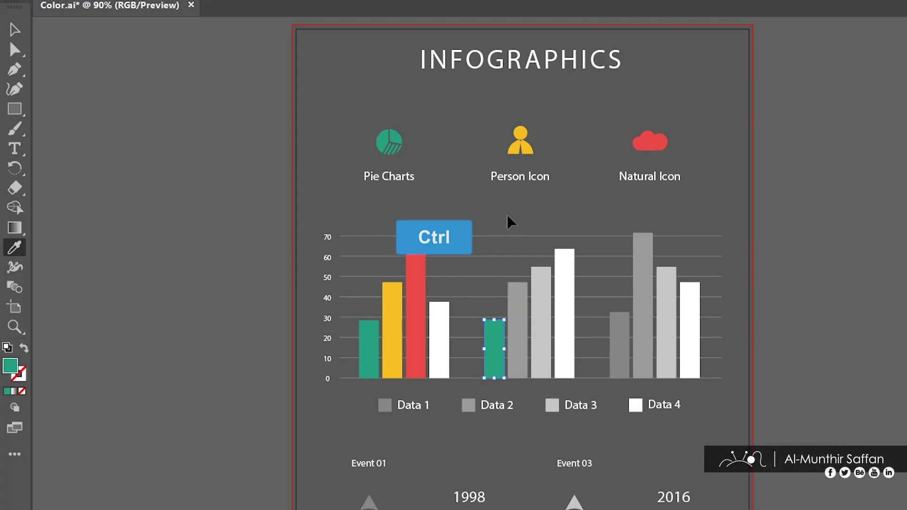
ctrl+click(520, 301)
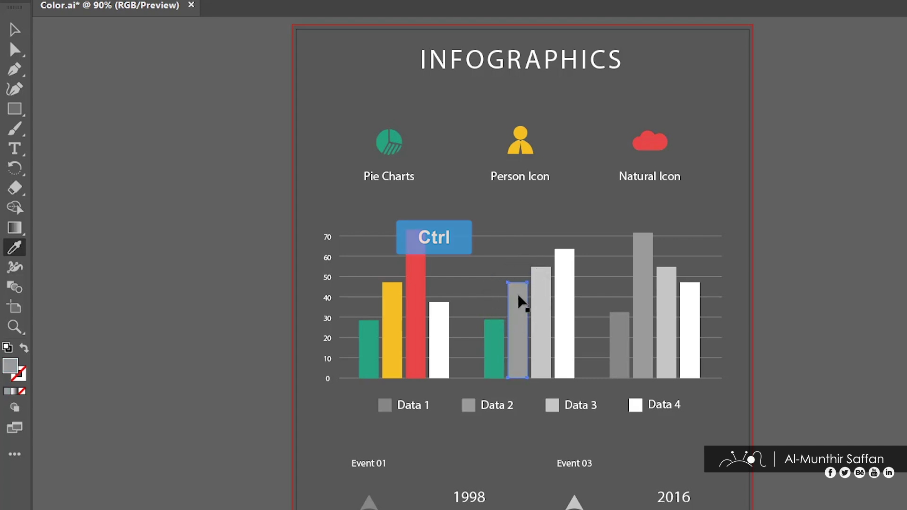
click(520, 133)
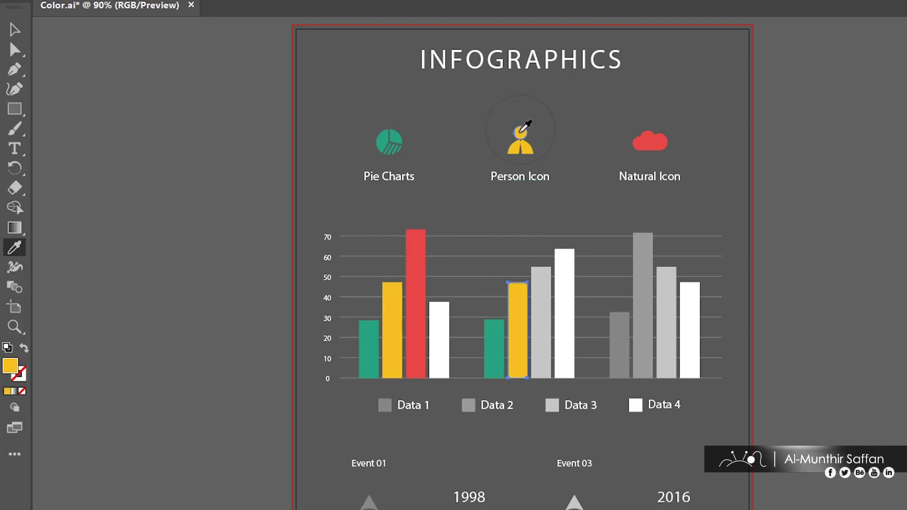
key(ctrl)
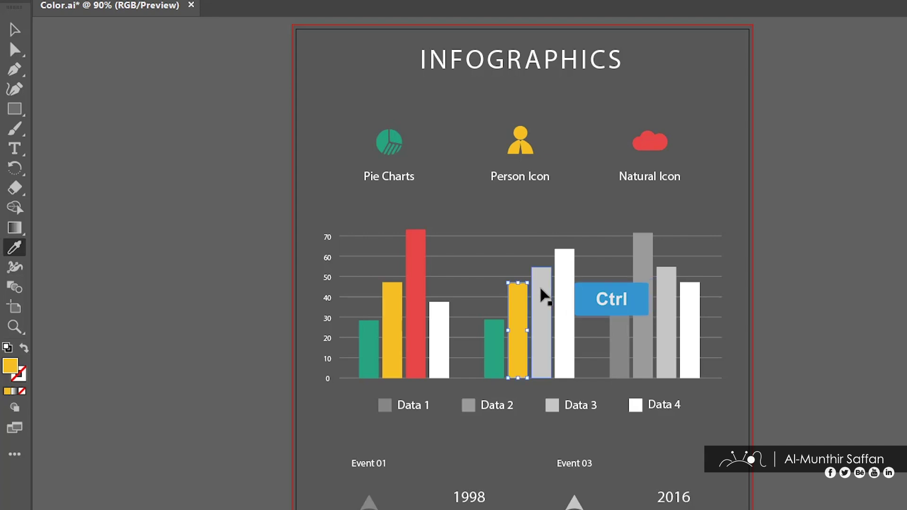
ctrl+click(542, 298)
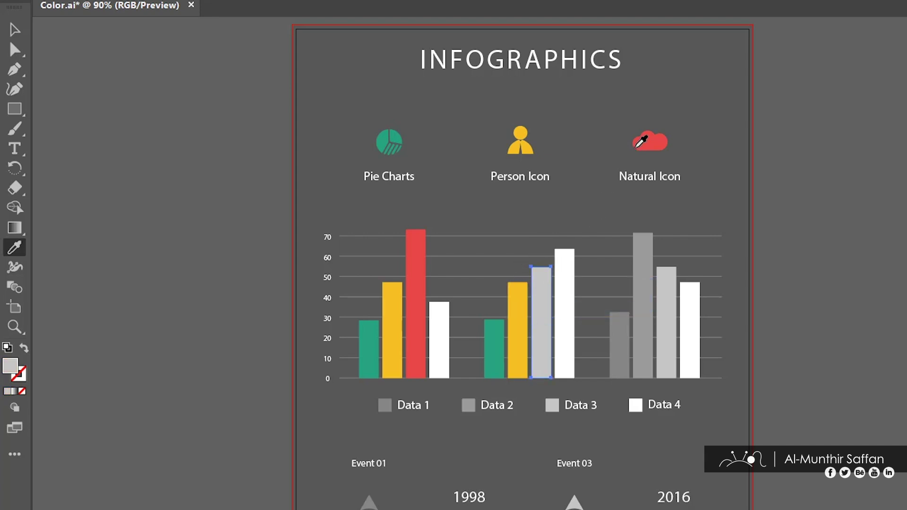
click(649, 140)
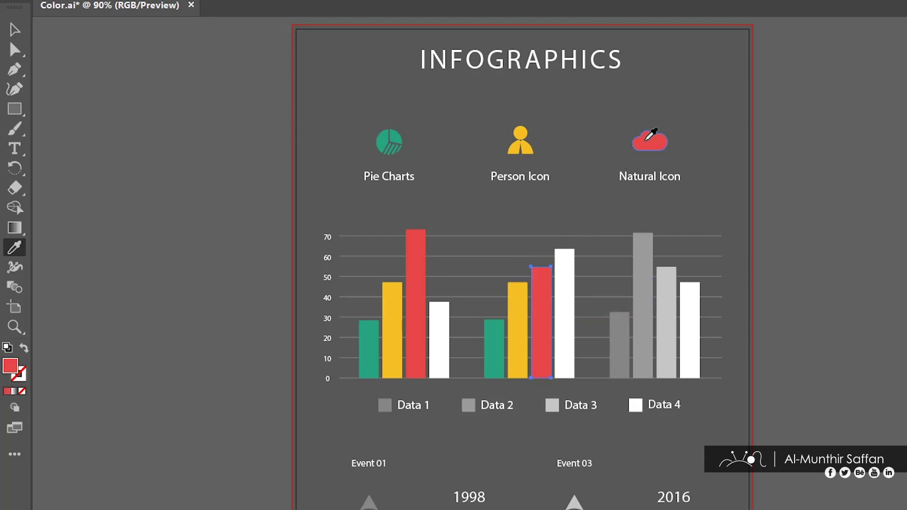
Step: Recolour the third group's bars green, yellow and red from the icons
ctrl+click(620, 345)
click(389, 142)
ctrl+click(643, 321)
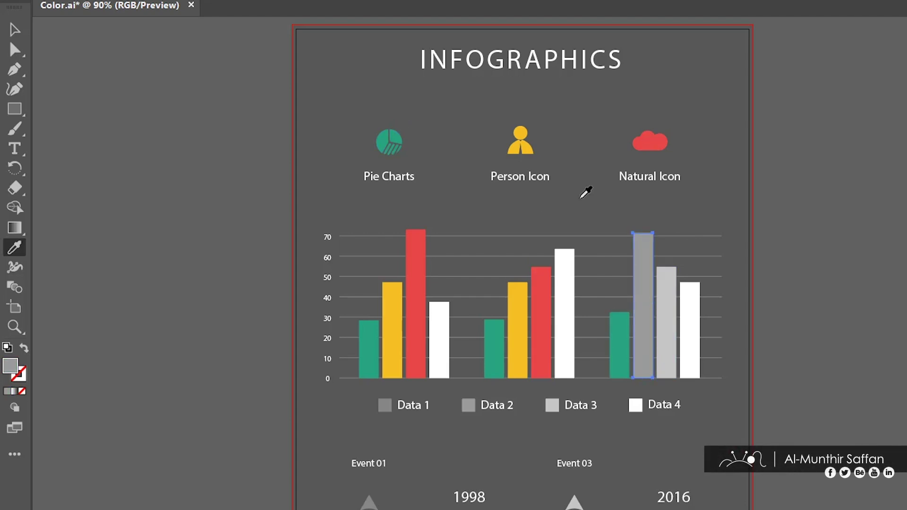
click(521, 140)
ctrl+click(673, 292)
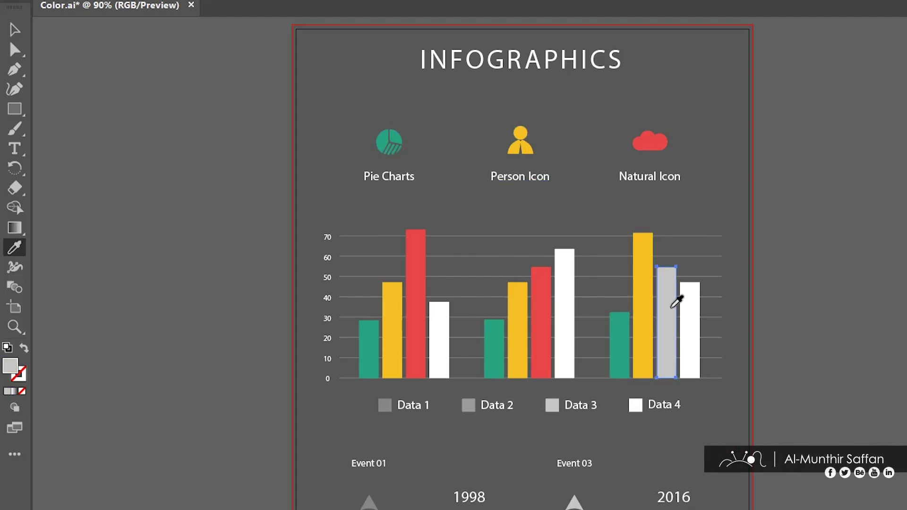
click(649, 139)
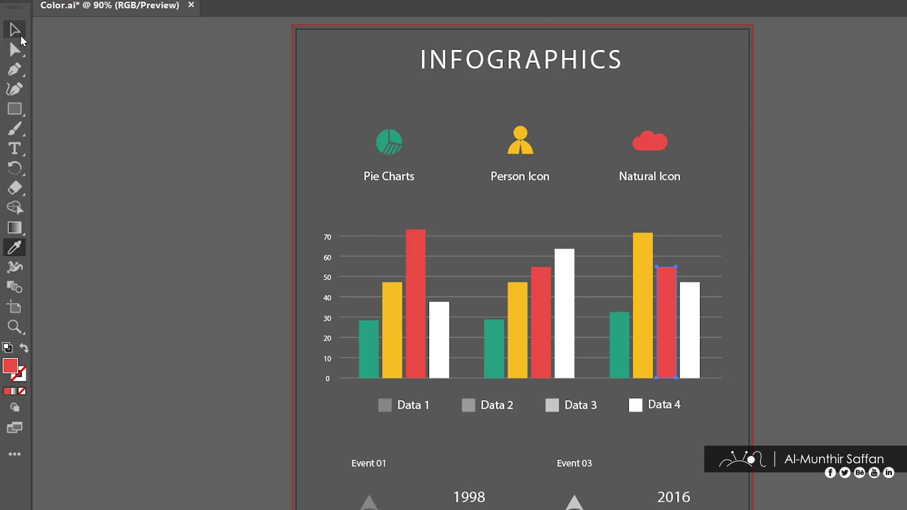
click(14, 30)
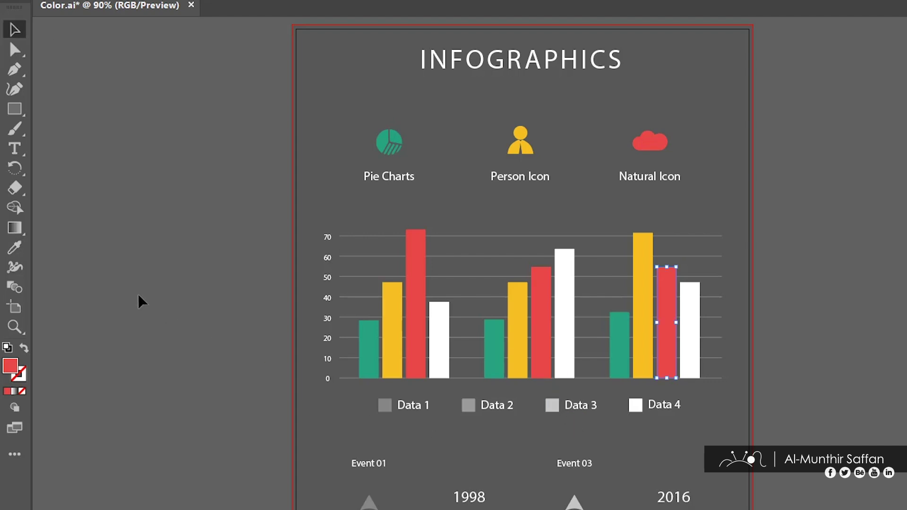
click(15, 247)
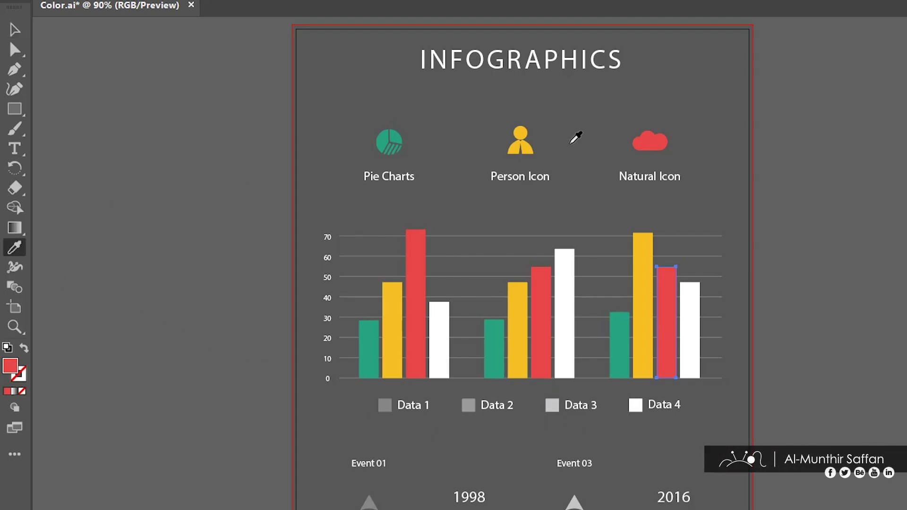
click(18, 36)
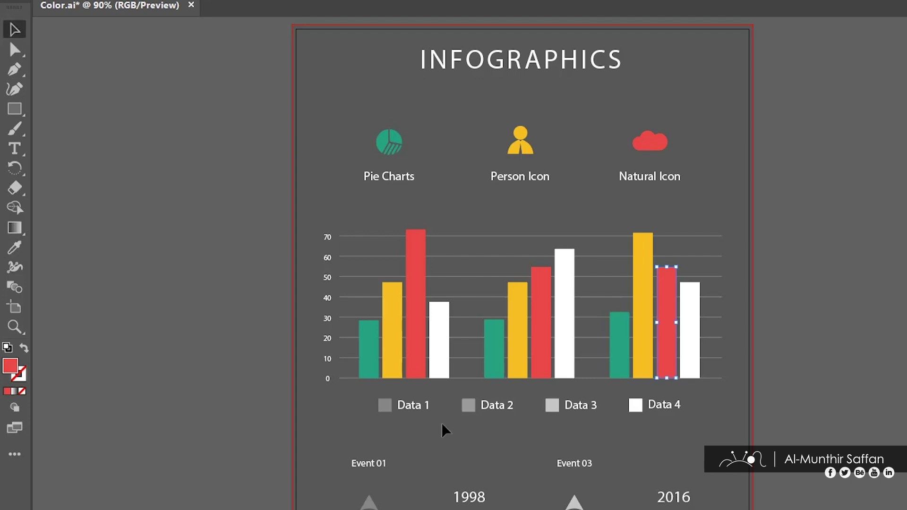
drag(391, 411, 391, 411)
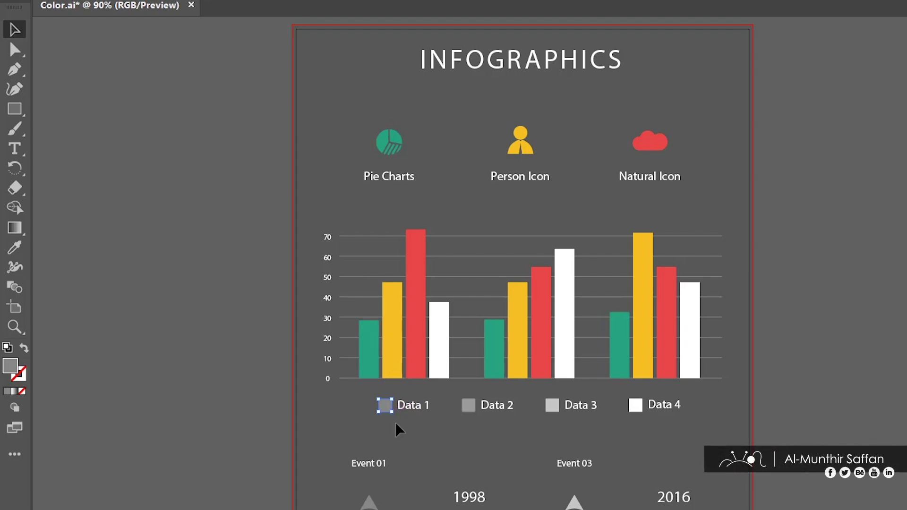
Step: Sample the teal and yellow bars onto the Data 1 and Data 2 legend squares
key(i)
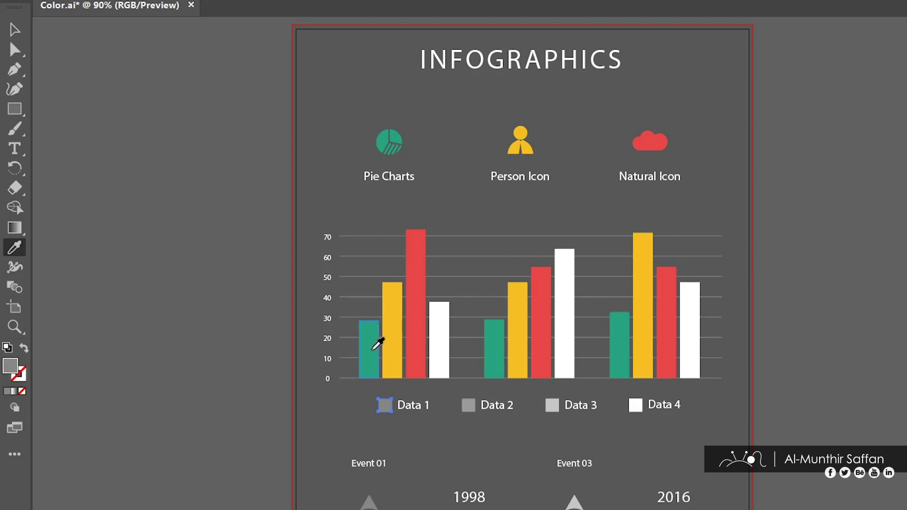
click(372, 349)
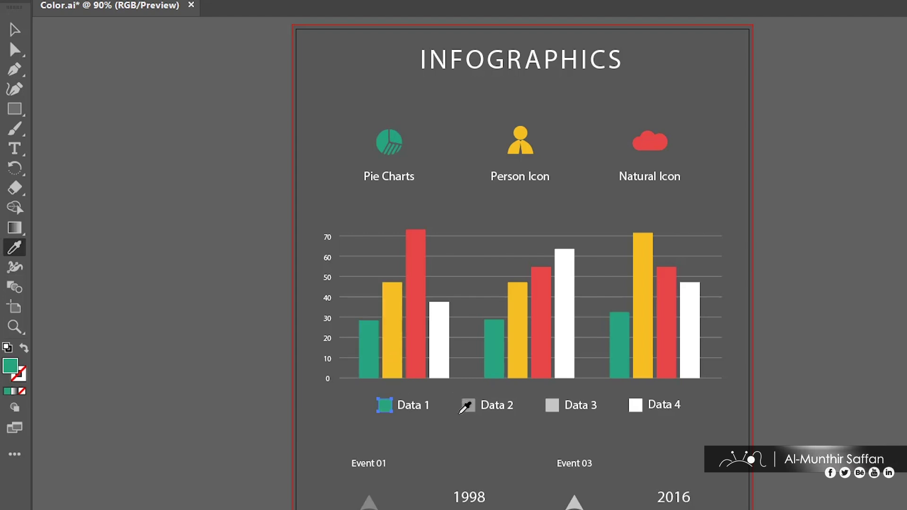
key(v)
click(467, 406)
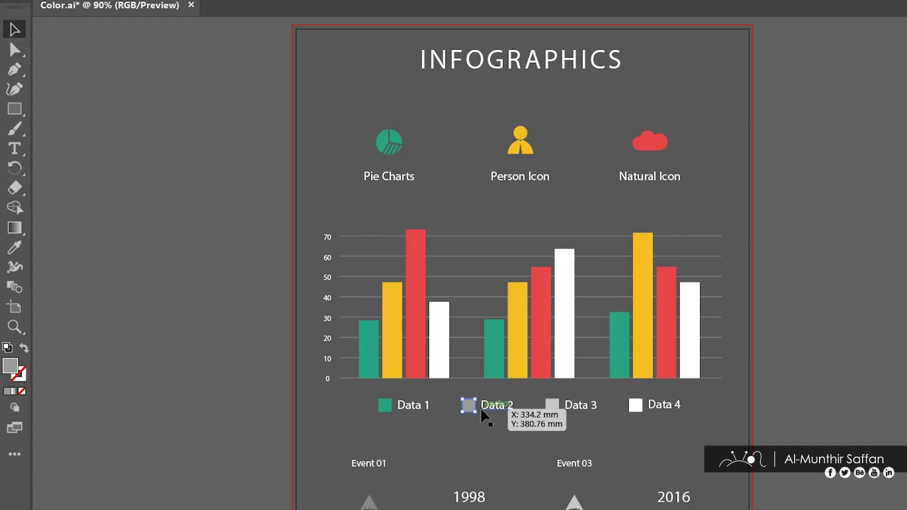
key(i)
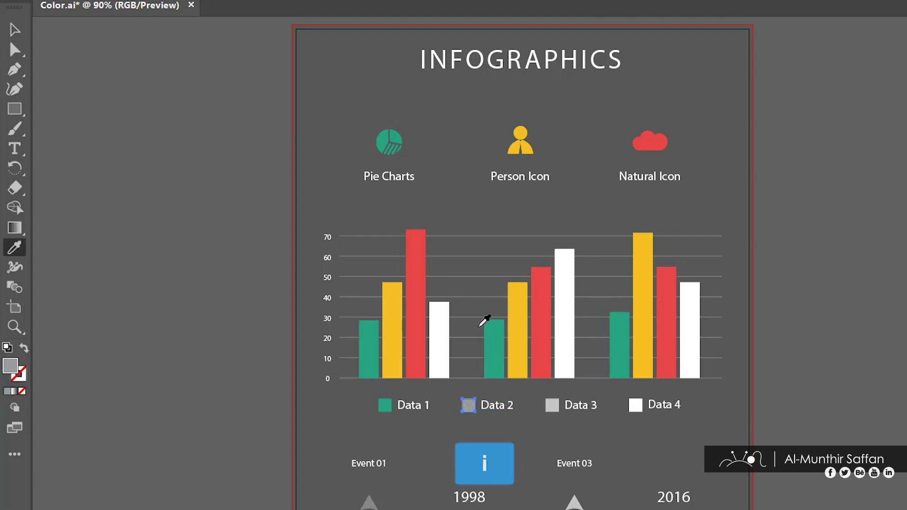
click(518, 330)
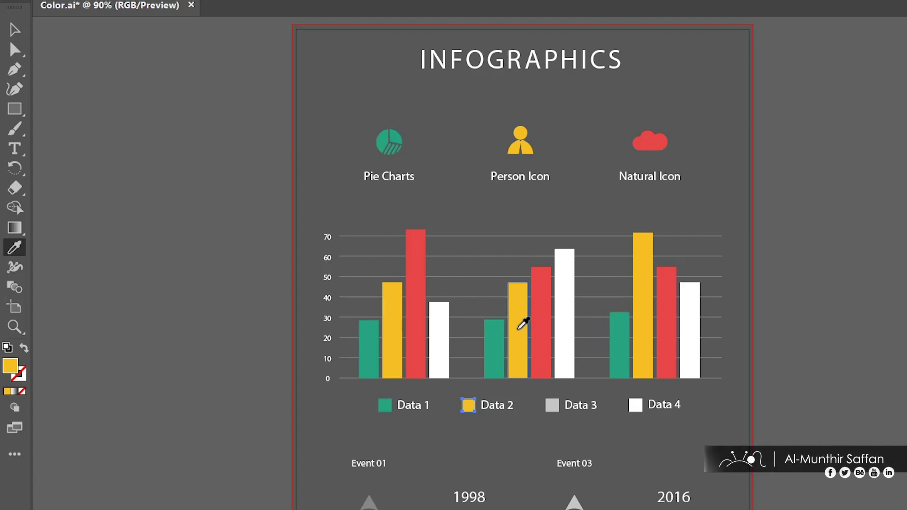
key(ctrl+shift+a)
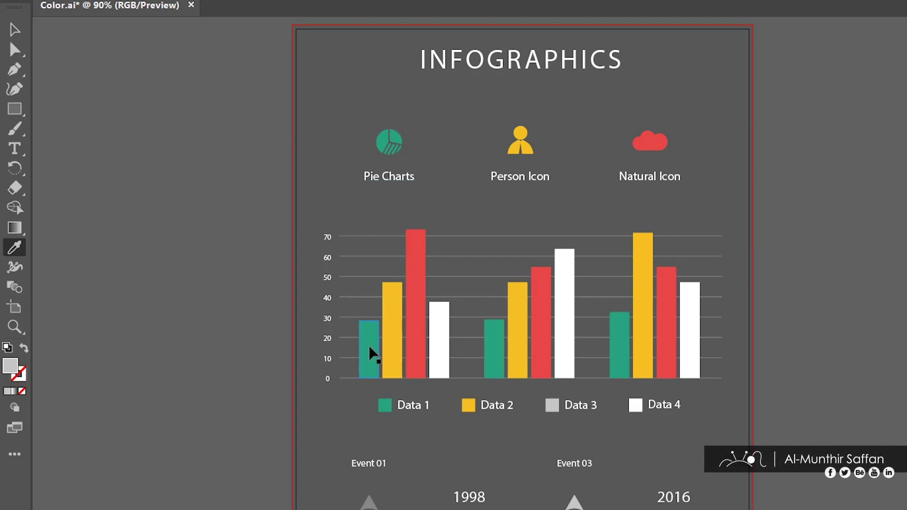
Step: Pick up the Data 1 bar's teal with the Eyedropper, ready to apply
ctrl+click(378, 324)
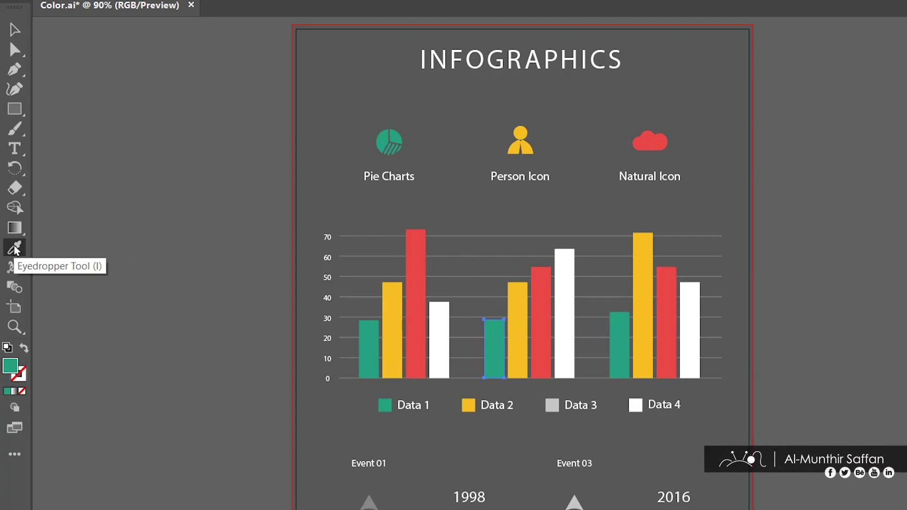
click(396, 128)
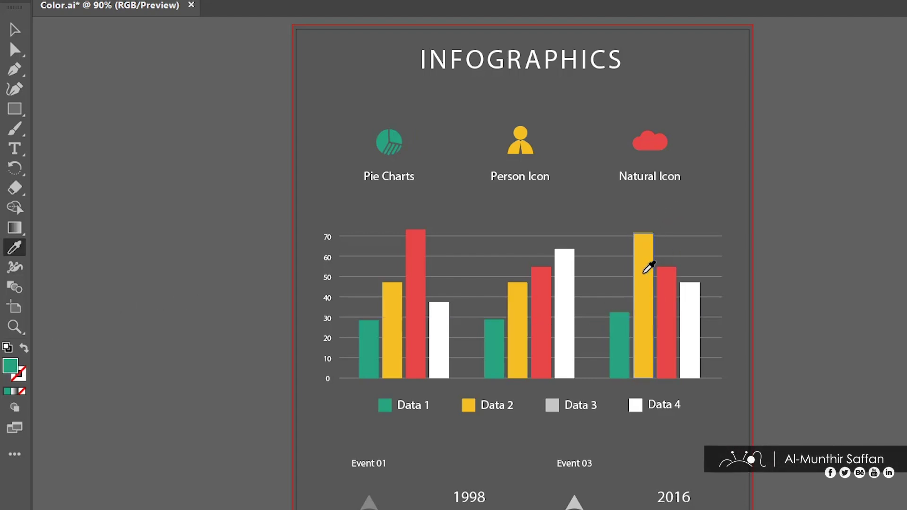
key(alt)
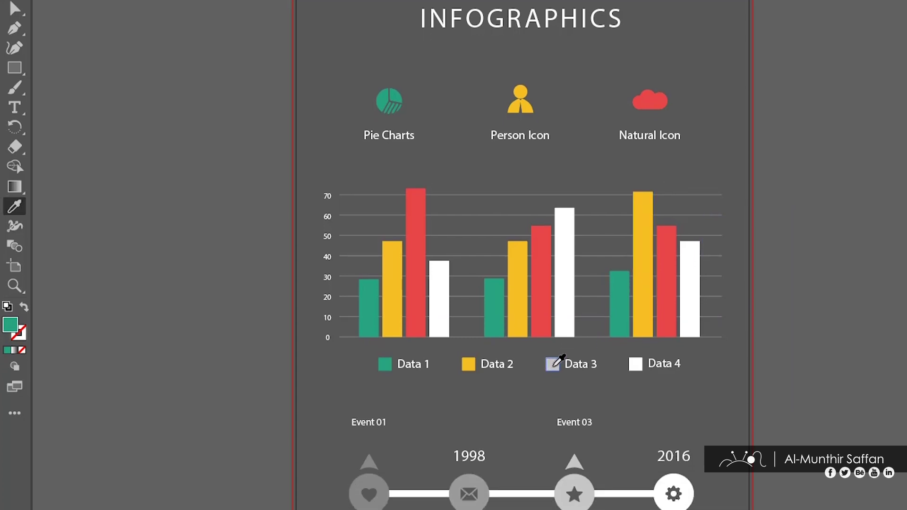
Step: Apply teal to the Data 3 legend square and the 1990 triangle and heart circle
key(alt)
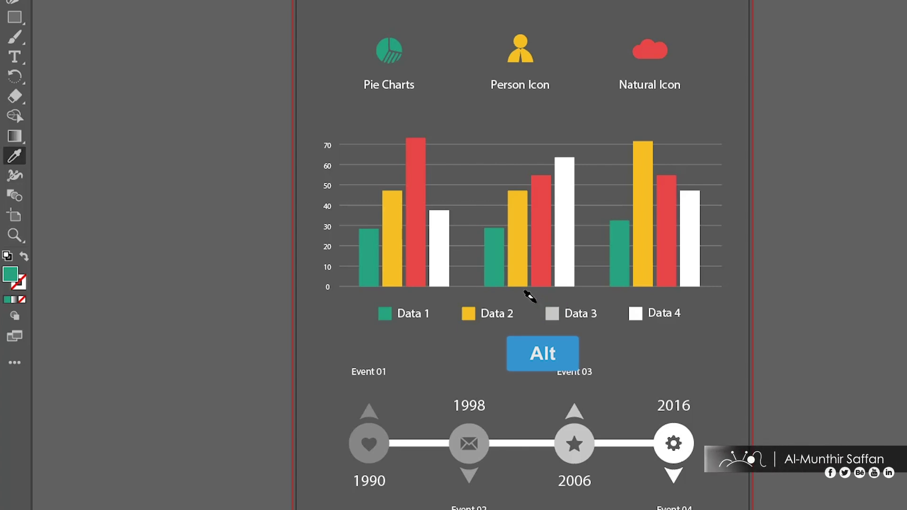
alt+click(531, 296)
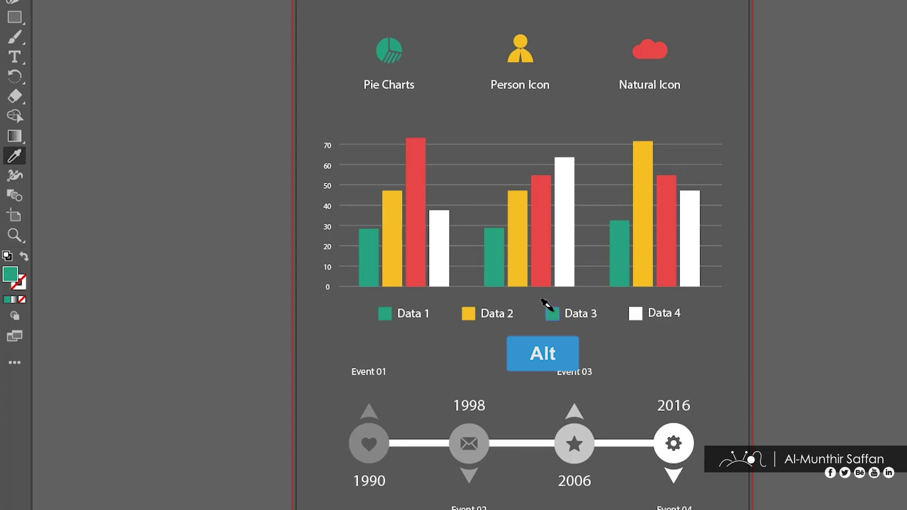
key(alt)
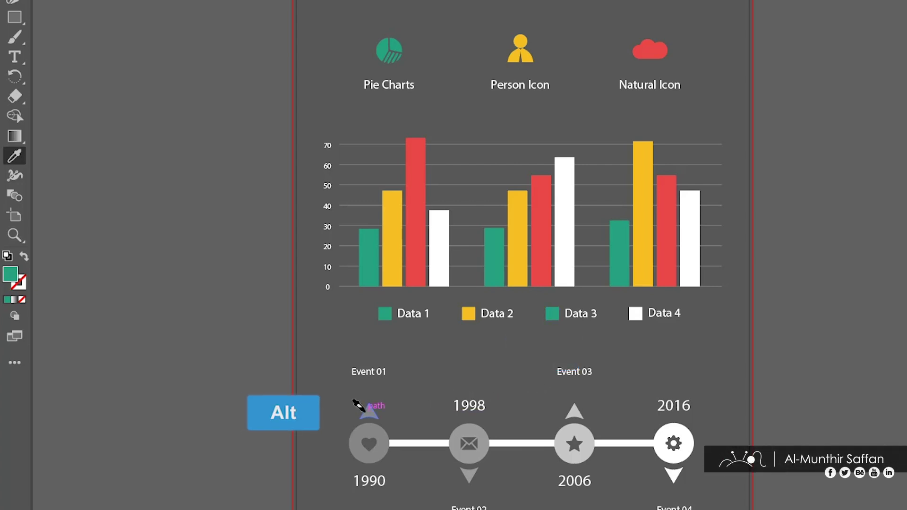
alt+click(363, 412)
alt+click(364, 428)
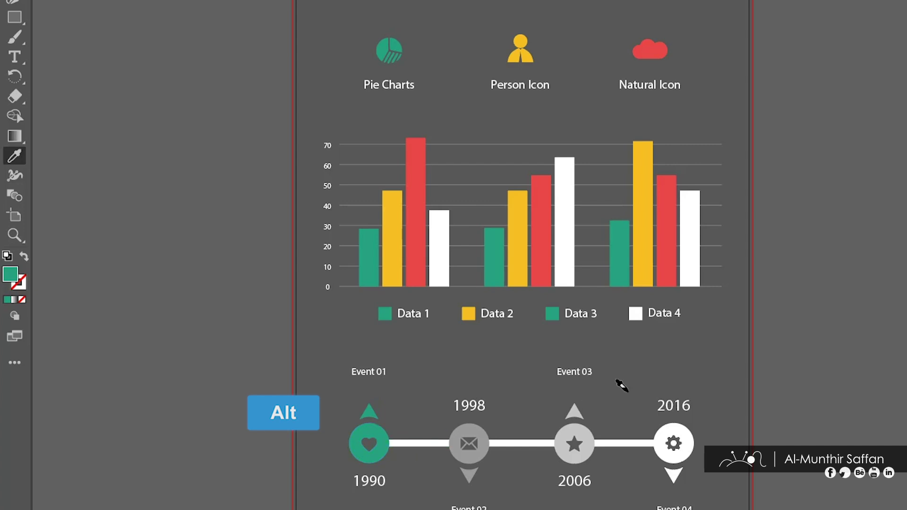
Step: Paint the 1998 markers yellow, then the Data 3 square and 2006 markers red
click(522, 42)
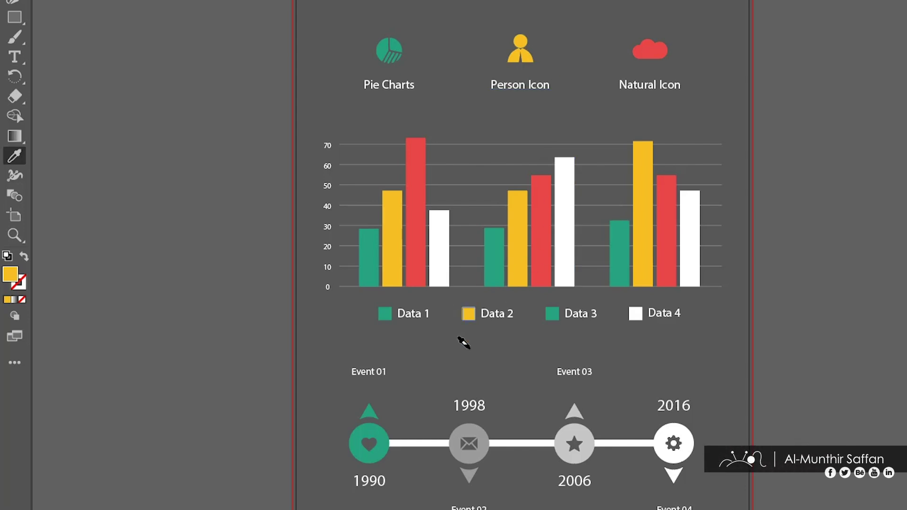
alt+click(470, 439)
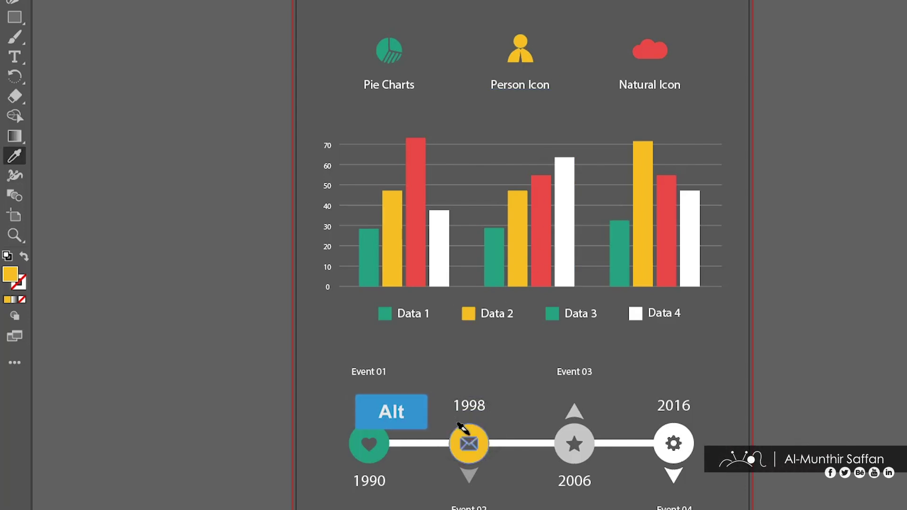
alt+click(467, 472)
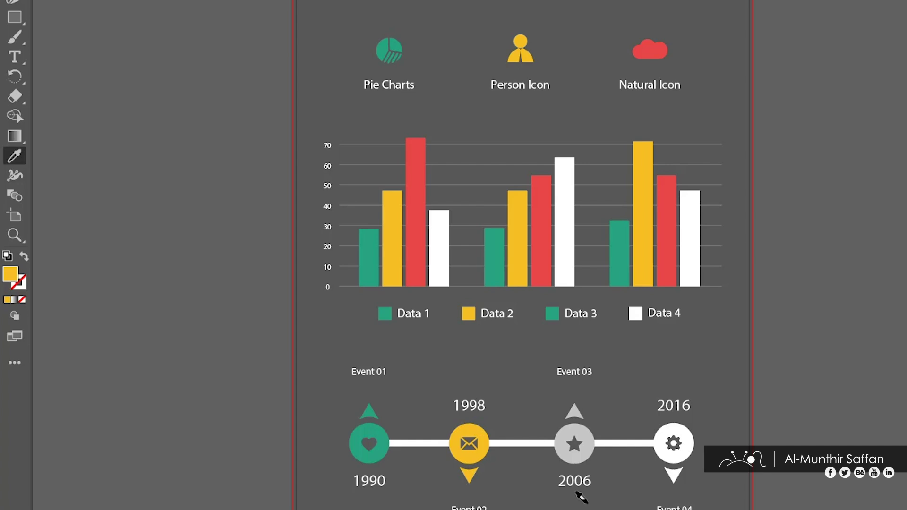
click(651, 44)
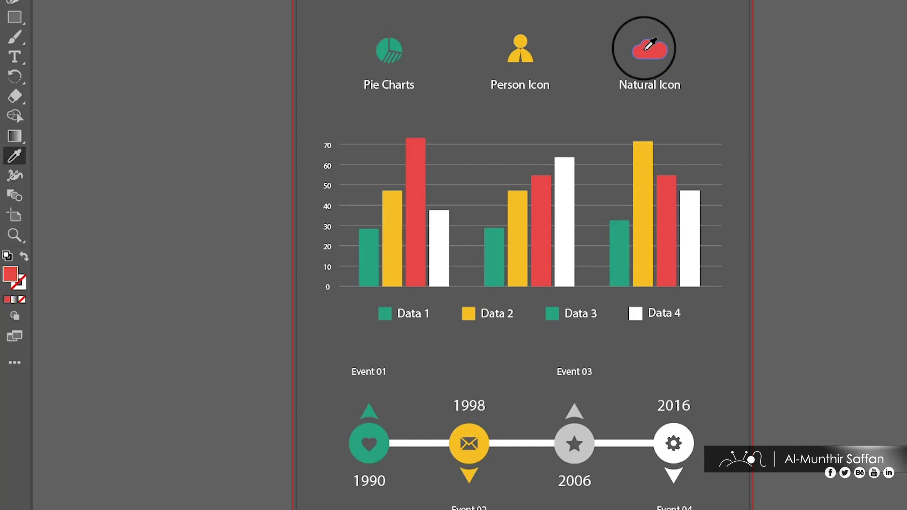
alt+click(547, 311)
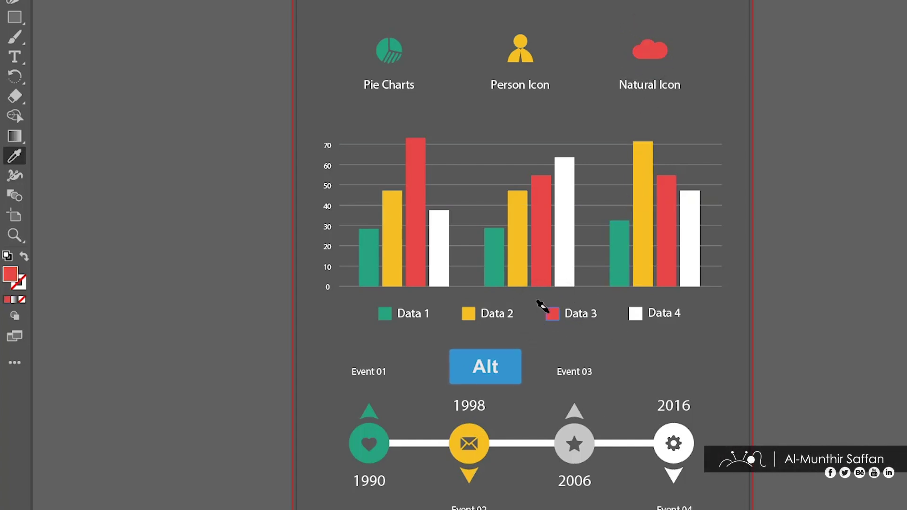
alt+click(573, 409)
alt+click(577, 438)
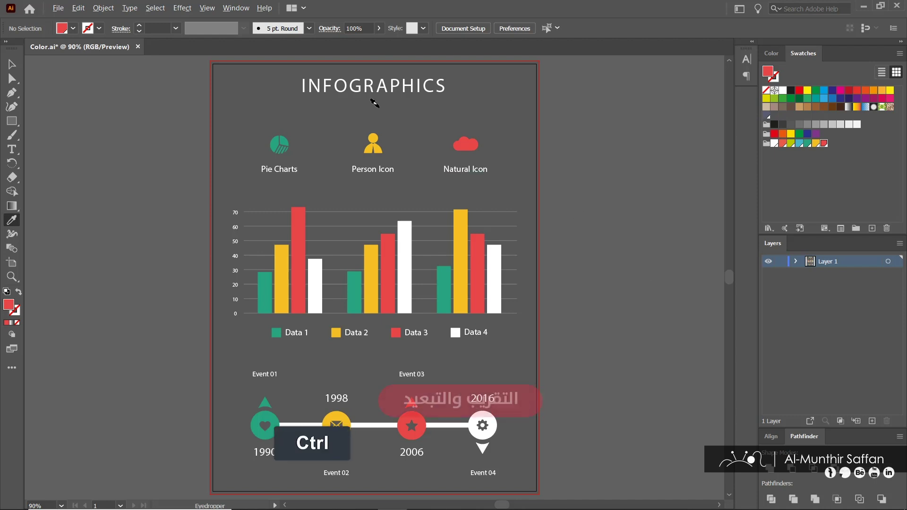
Step: Eyedropper the red cloud icon's fill and dark 1 pt outline onto the person icon
scroll(402, 104, up, 3)
key(v)
click(573, 186)
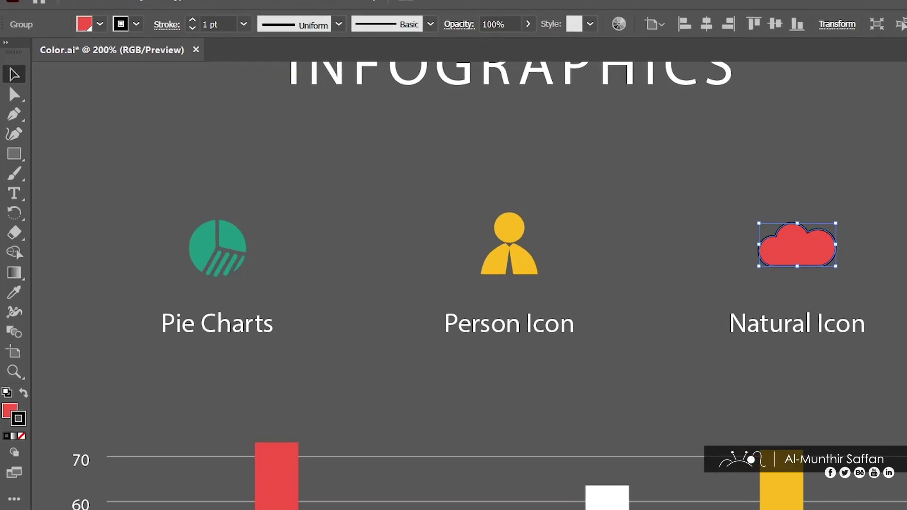
key(ctrl+shift+a)
click(499, 272)
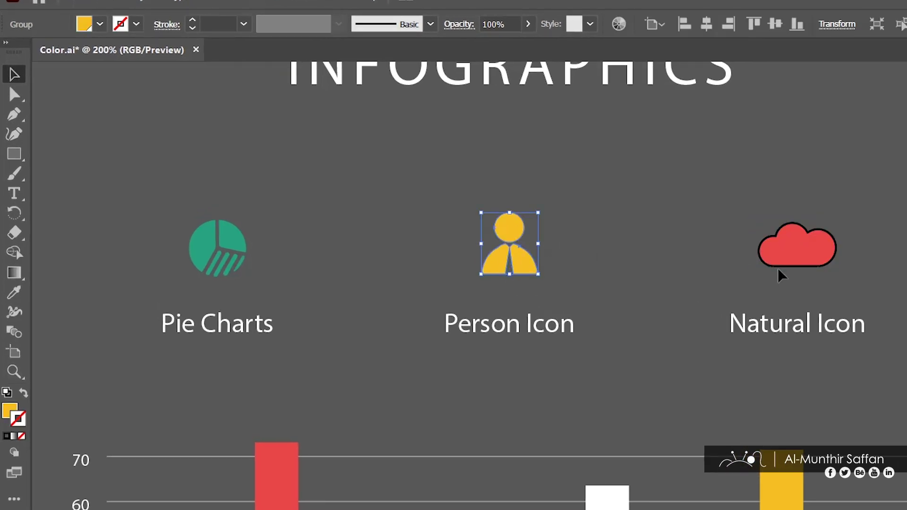
key(i)
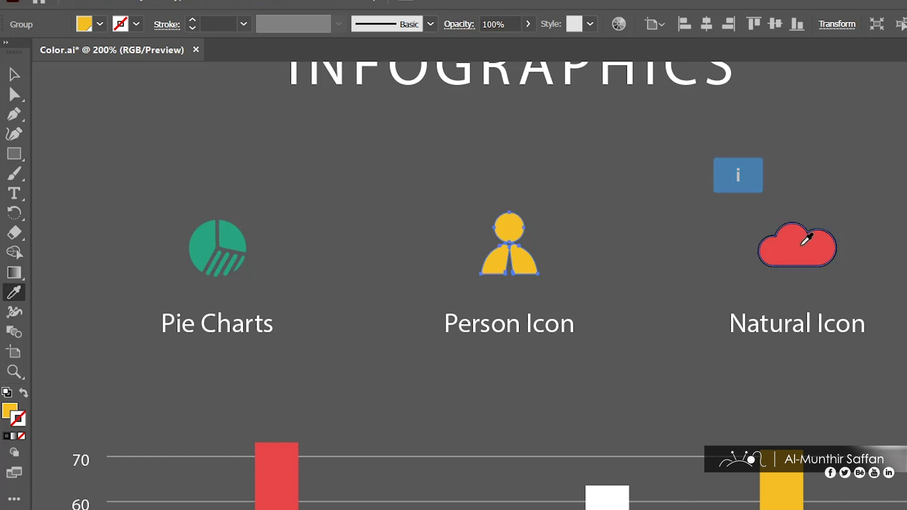
click(807, 240)
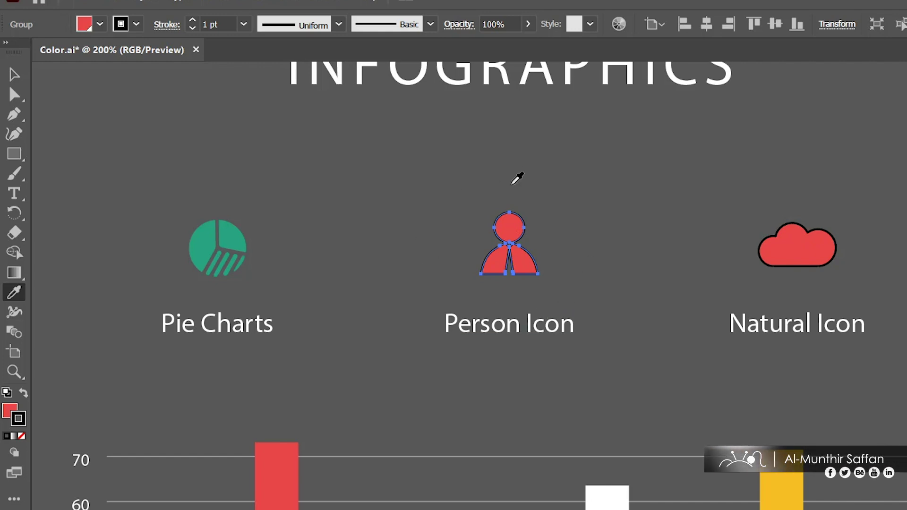
Step: Enlarge the Natural Icon label and set it to Franklin Gothic Demi
key(v)
click(785, 331)
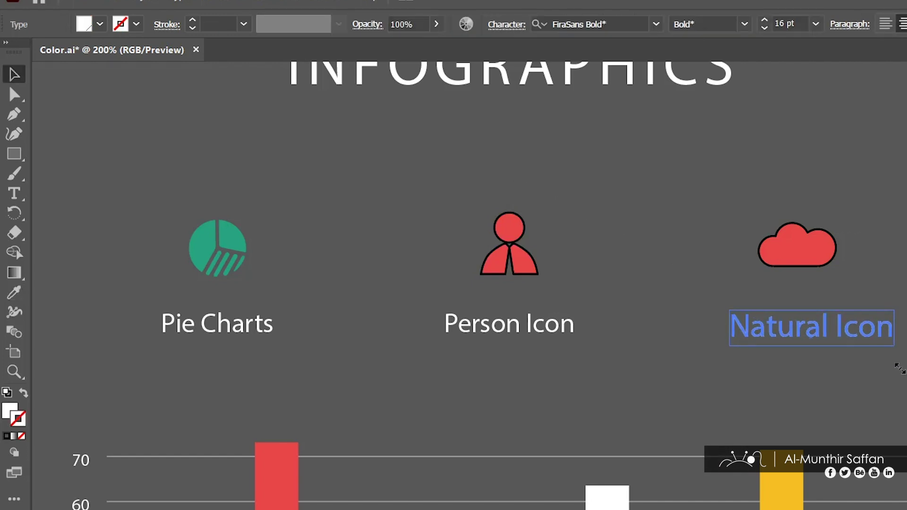
drag(881, 354, 902, 366)
click(654, 28)
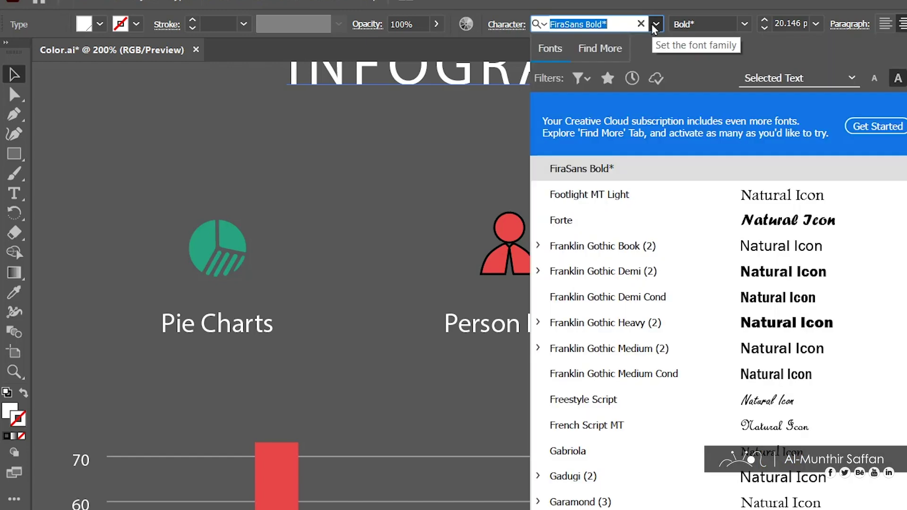
click(708, 270)
Step: Copy that label style onto Person Icon, then undo both font changes
click(528, 329)
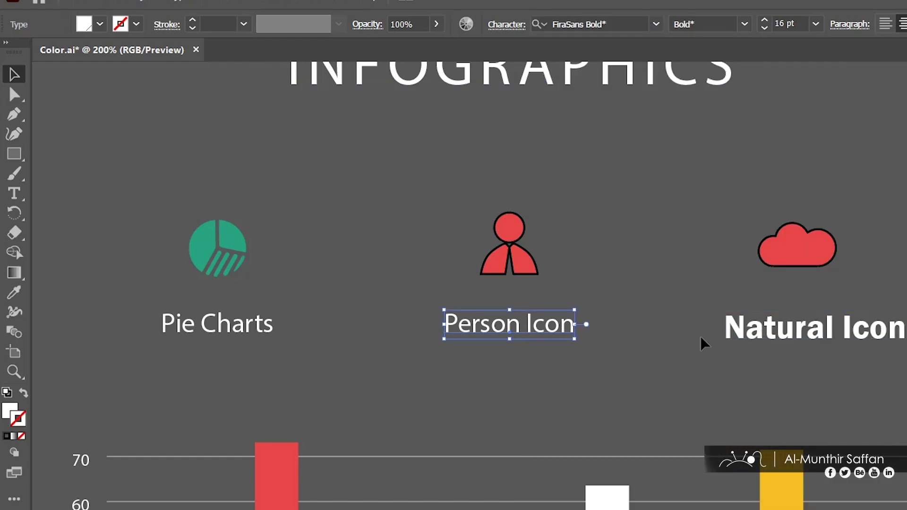
key(i)
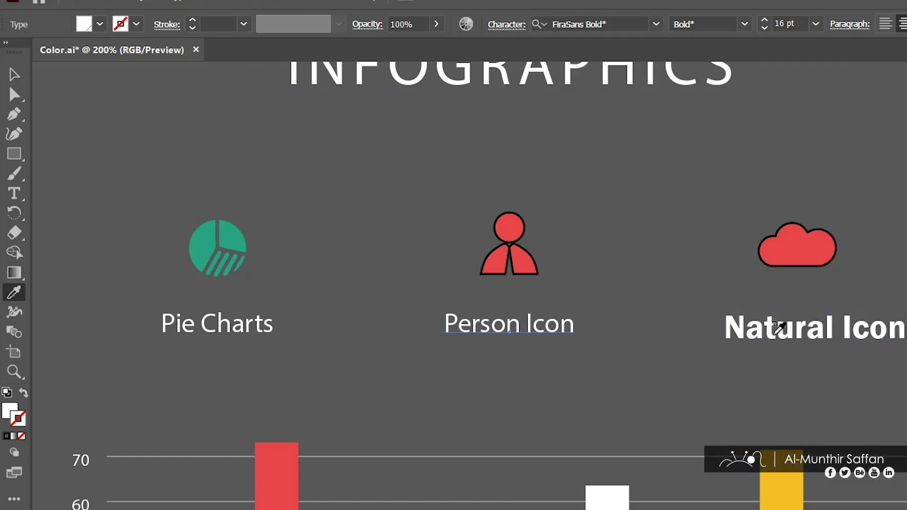
click(778, 335)
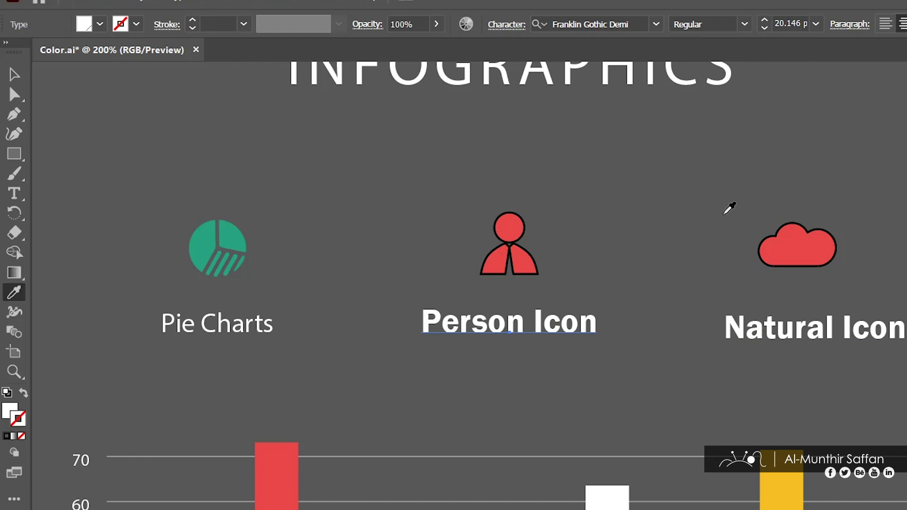
key(ctrl+z)
key(ctrl+z)
key(ctrl+z)
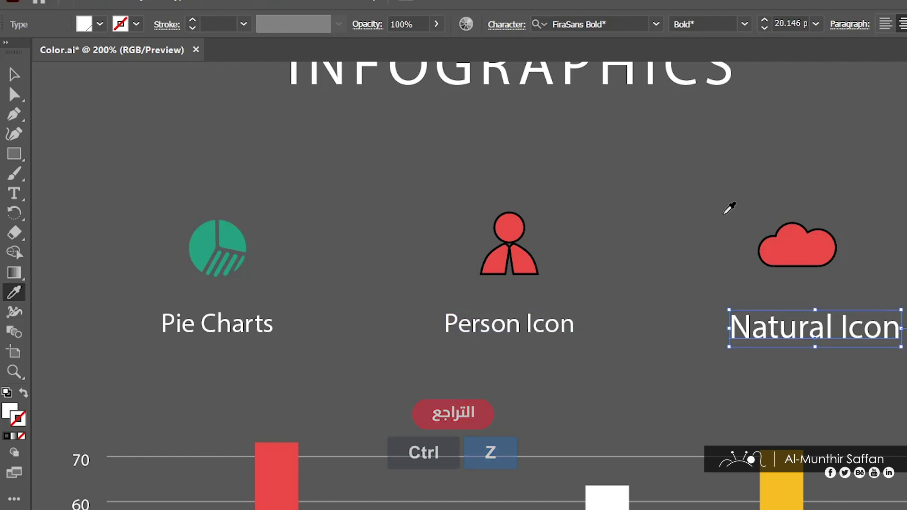
key(ctrl+z)
key(ctrl+z)
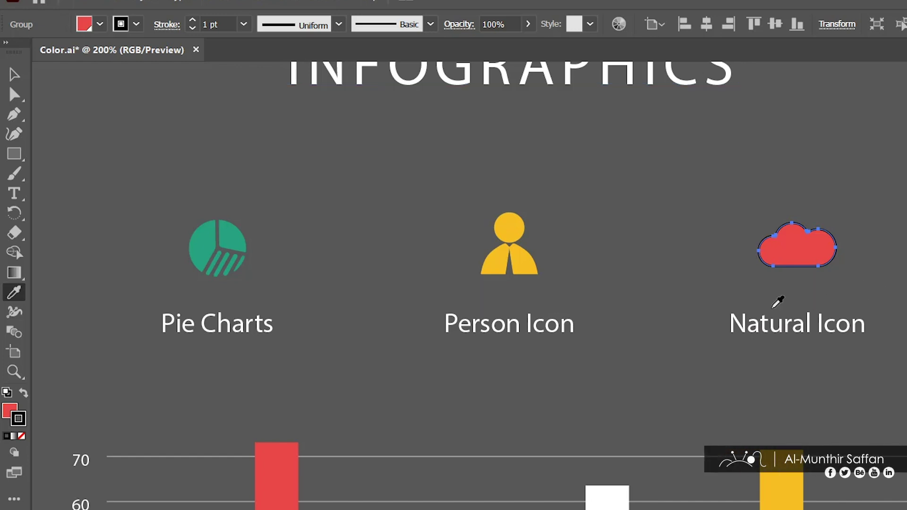
Step: Give the person icon the cloud's red fill and a matching red outline
ctrl+click(512, 241)
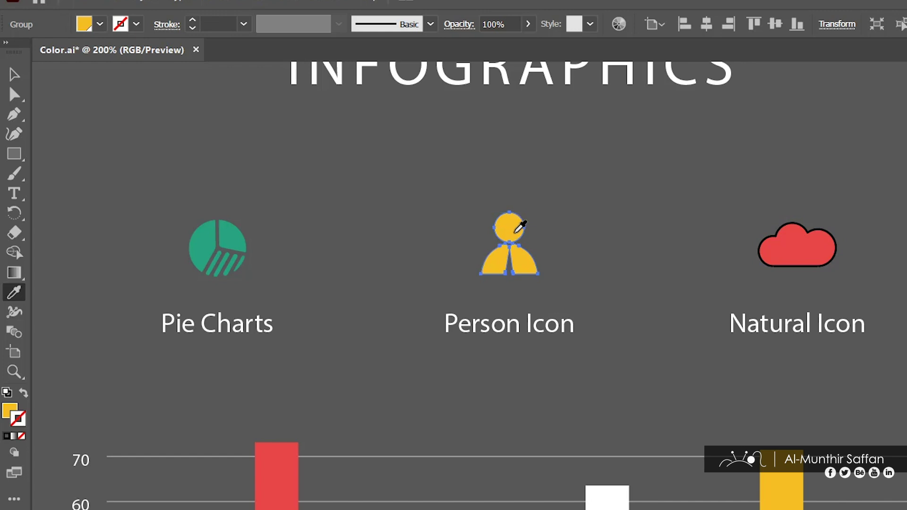
key(shift)
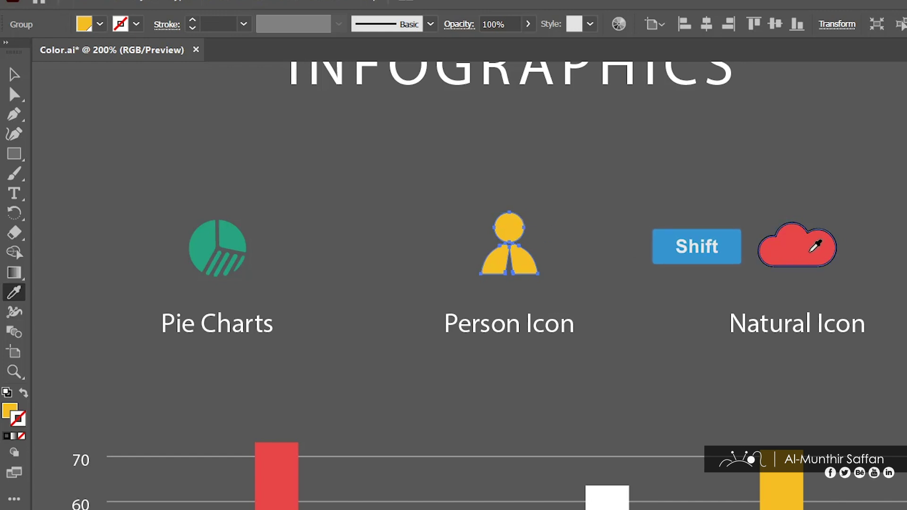
shift+click(816, 246)
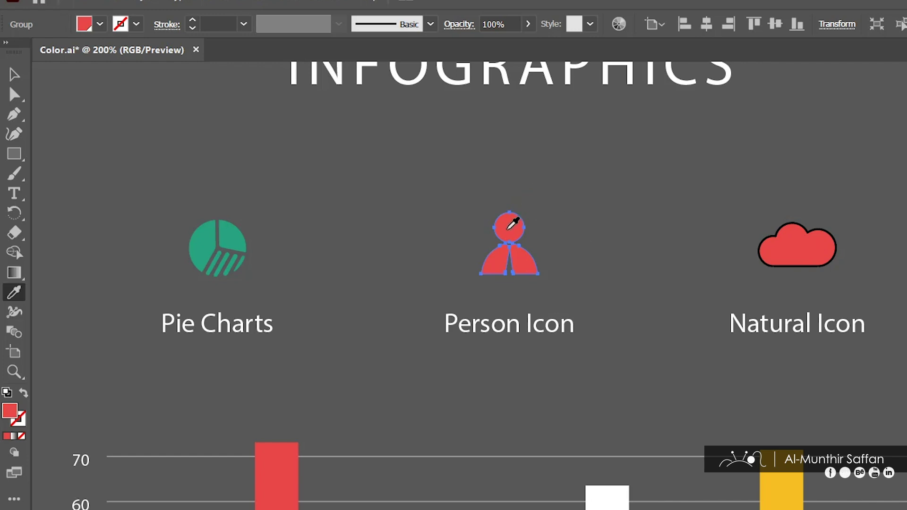
key(x)
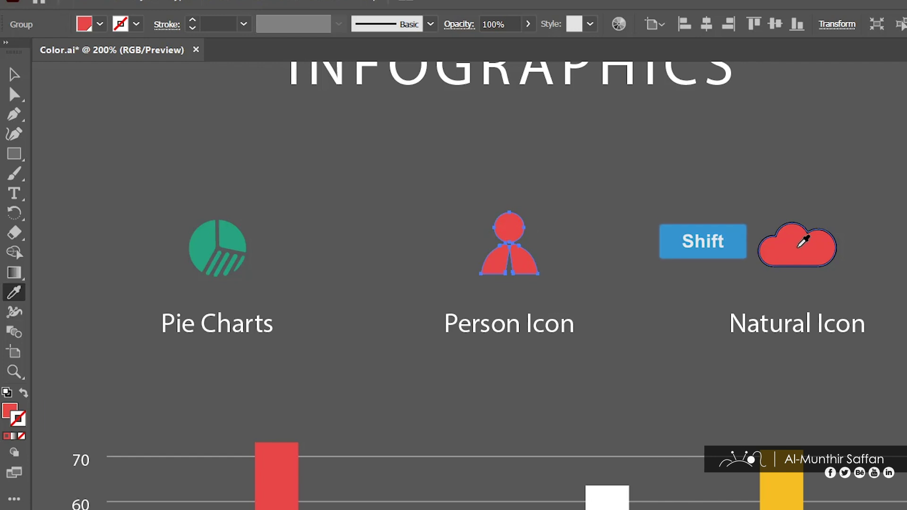
shift+click(802, 242)
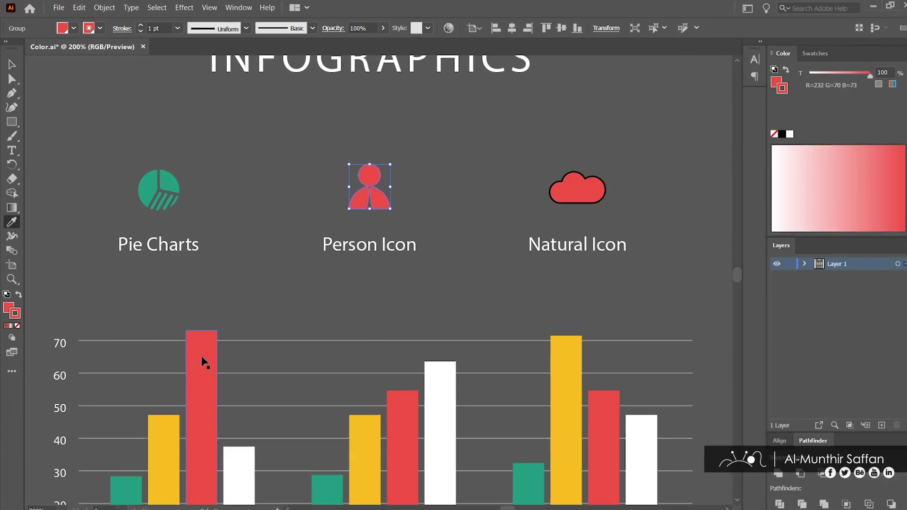
Step: Copy the cloud's style onto the tallest red bar, then remove its black outline
ctrl+click(202, 355)
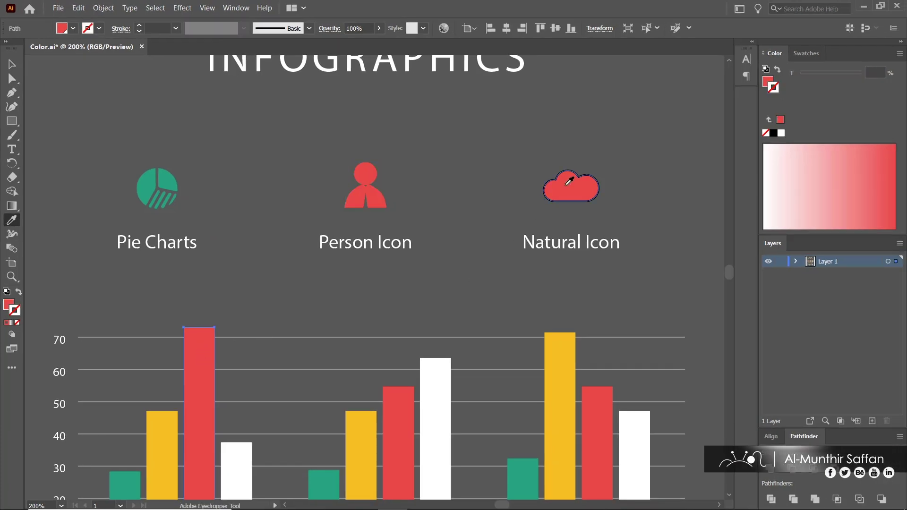
click(569, 182)
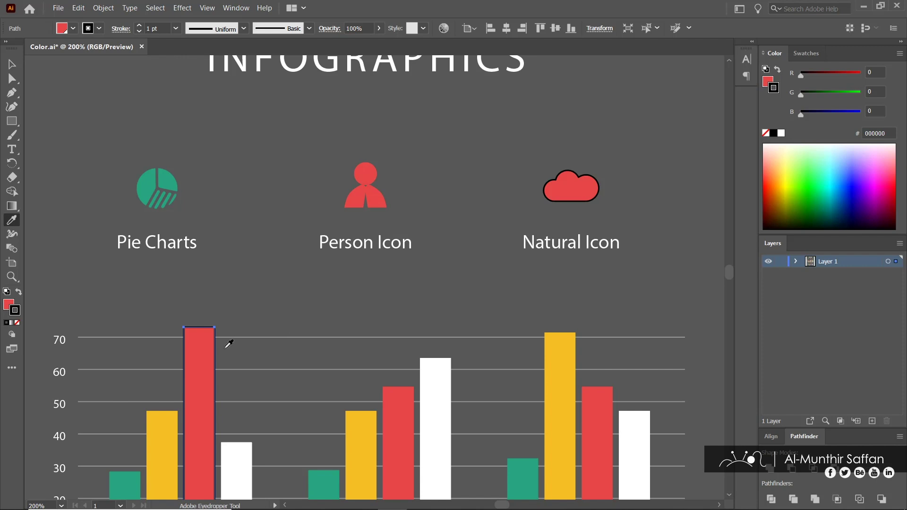
key(slash)
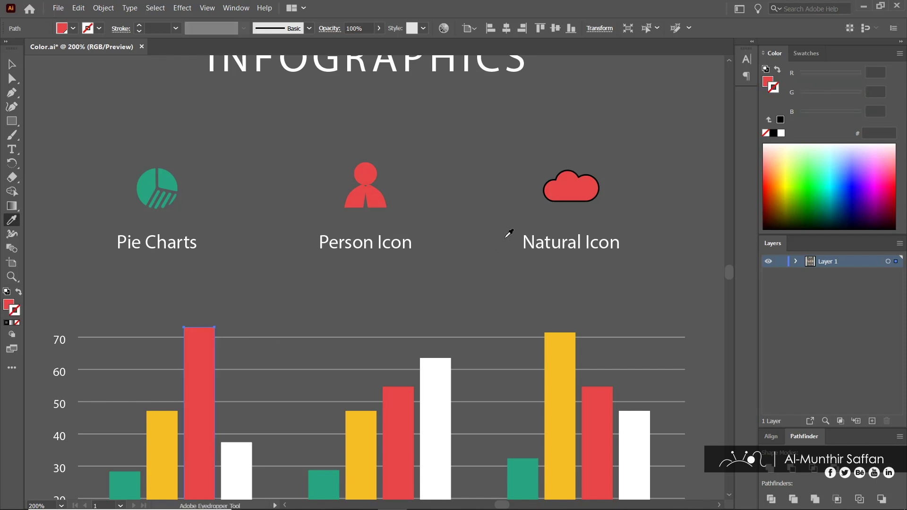
click(14, 306)
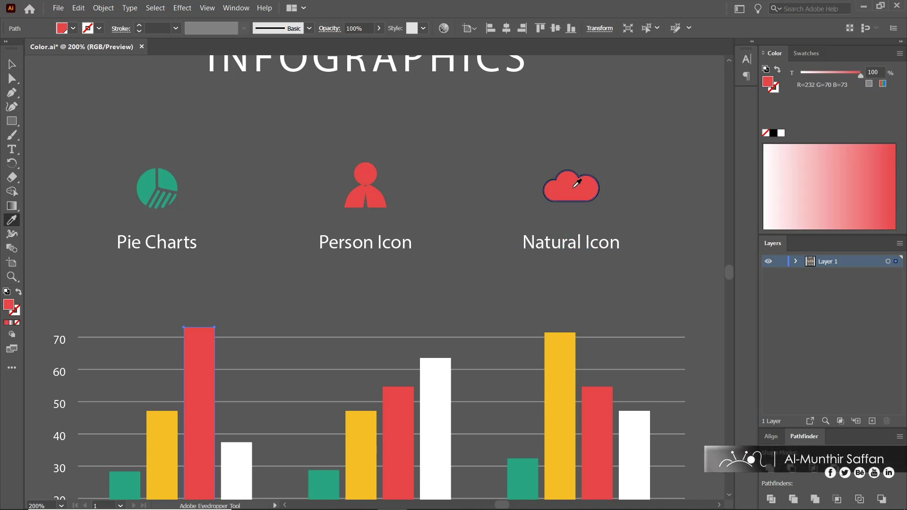
key(shift)
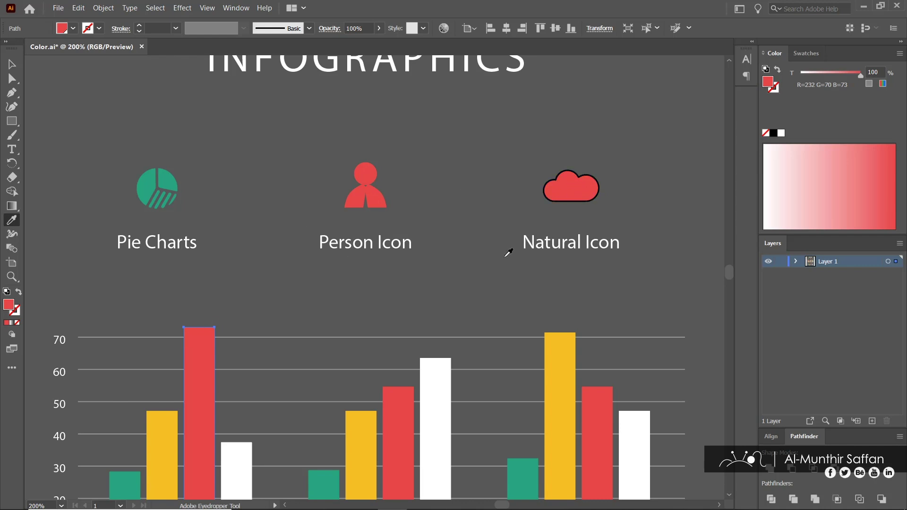
Step: Fill the person icon with the bars' yellow and fit the poster in view
ctrl+click(367, 179)
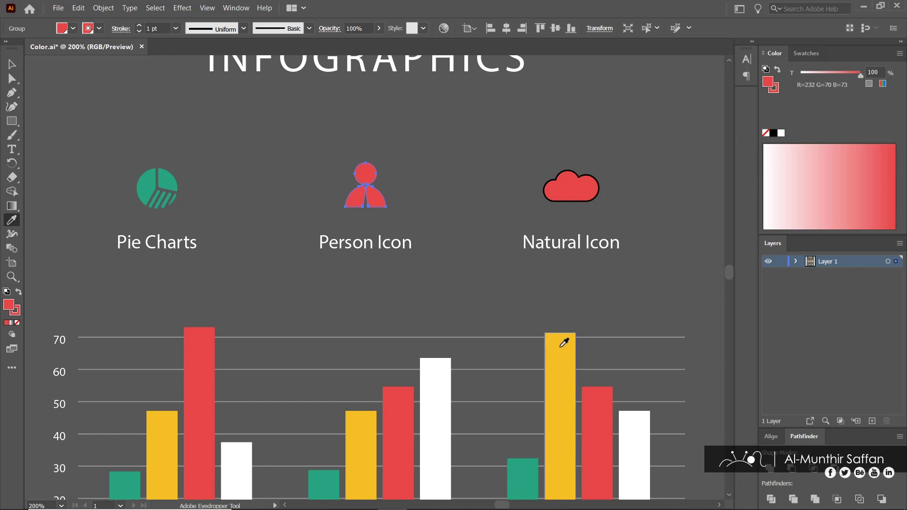
click(563, 345)
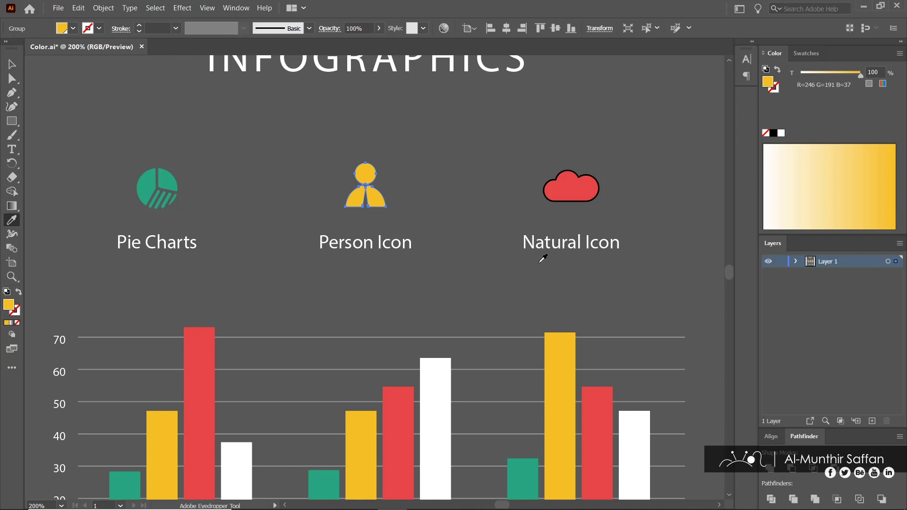
key(ctrl+alt+0)
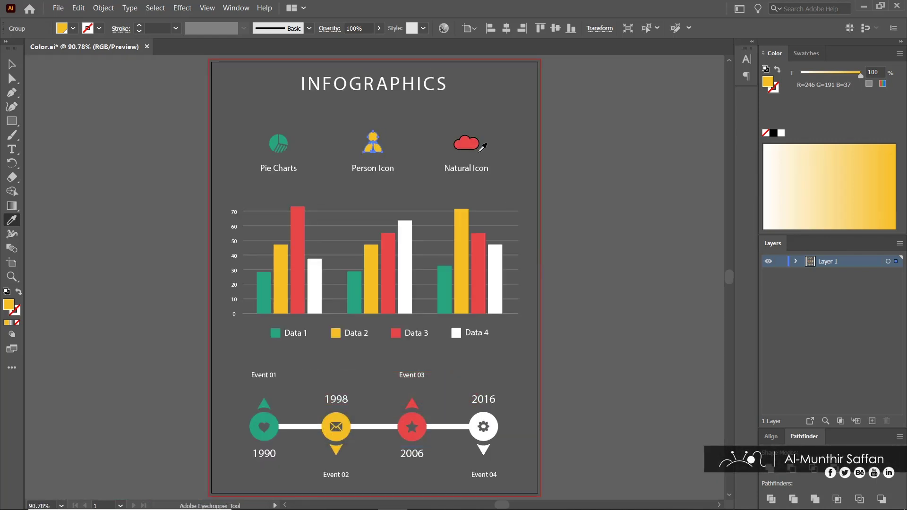
Step: Resample the cloud icon from a red Data 3 bar, dropping its outline, then deselect
ctrl+click(466, 144)
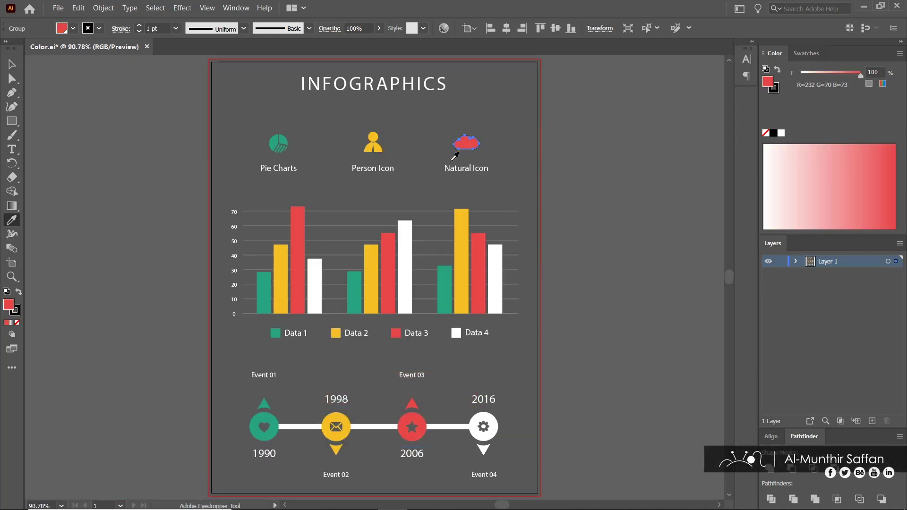
click(394, 249)
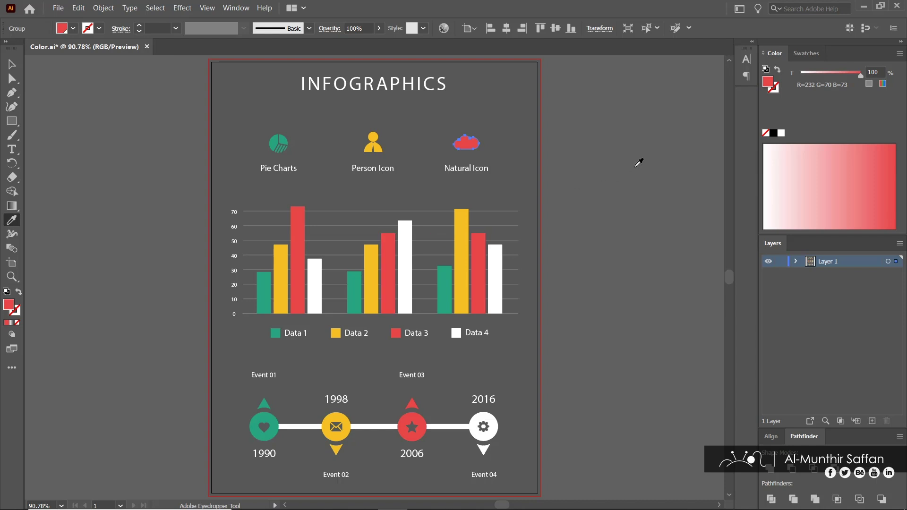
key(ctrl+shift+a)
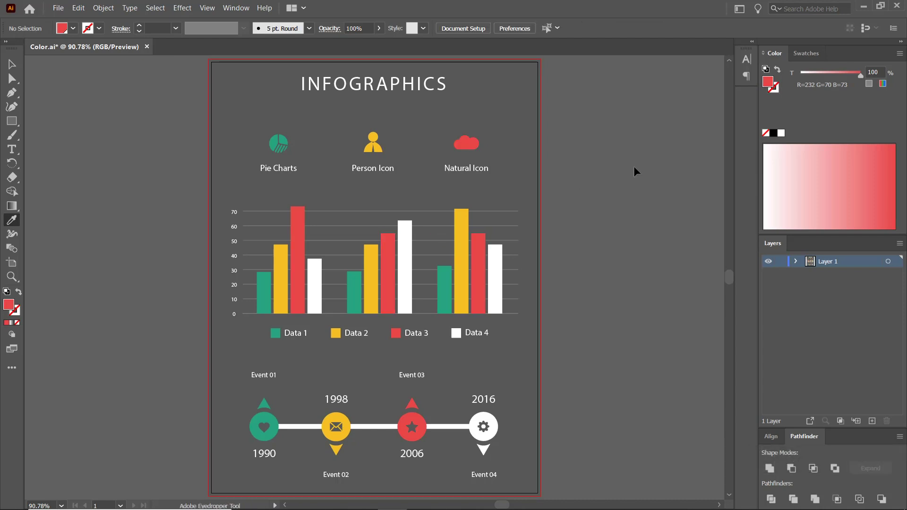